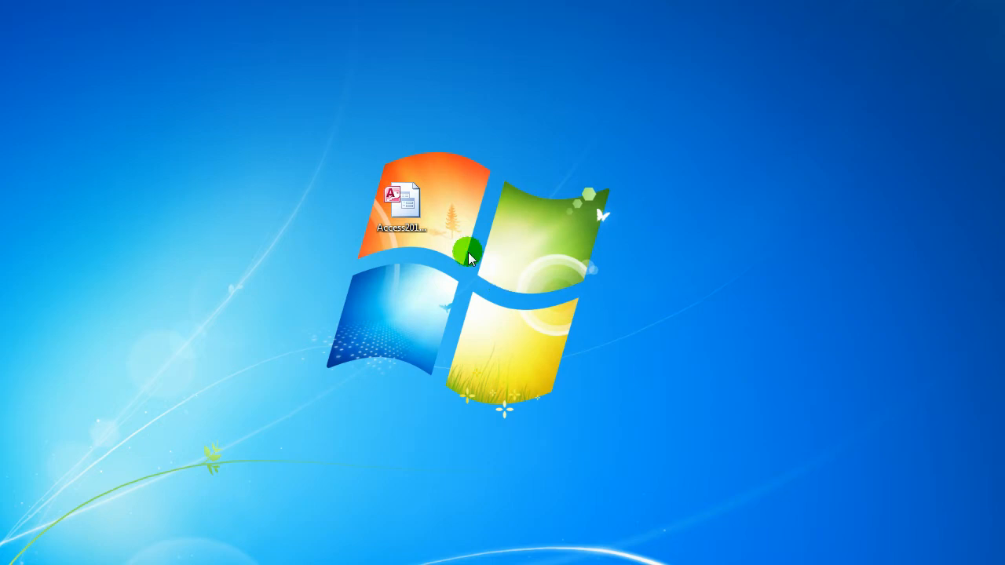
# Open the Access2013_DB_30 database from the desktop and enable its disabled content
pyautogui.click(401, 208)
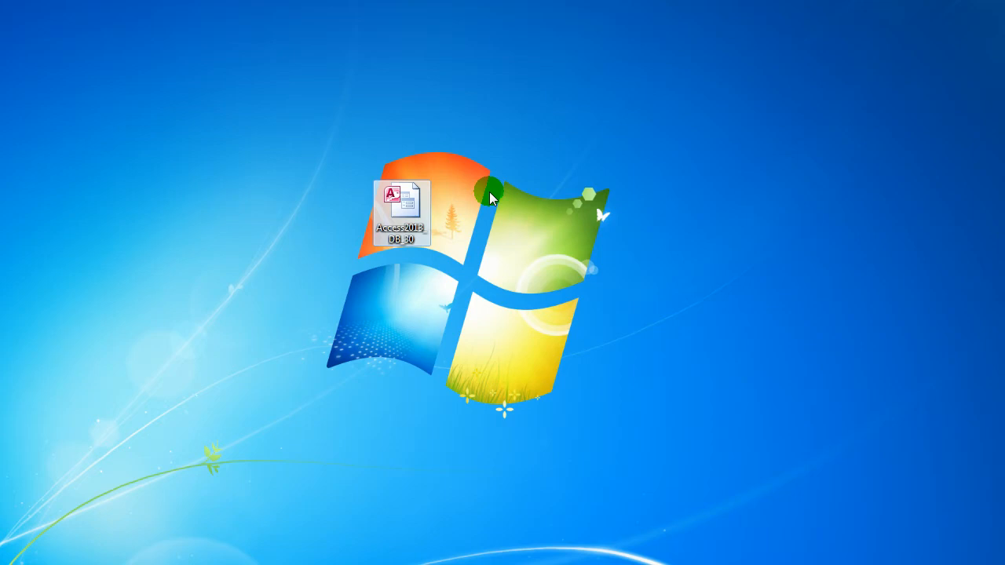
pyautogui.doubleClick(379, 229)
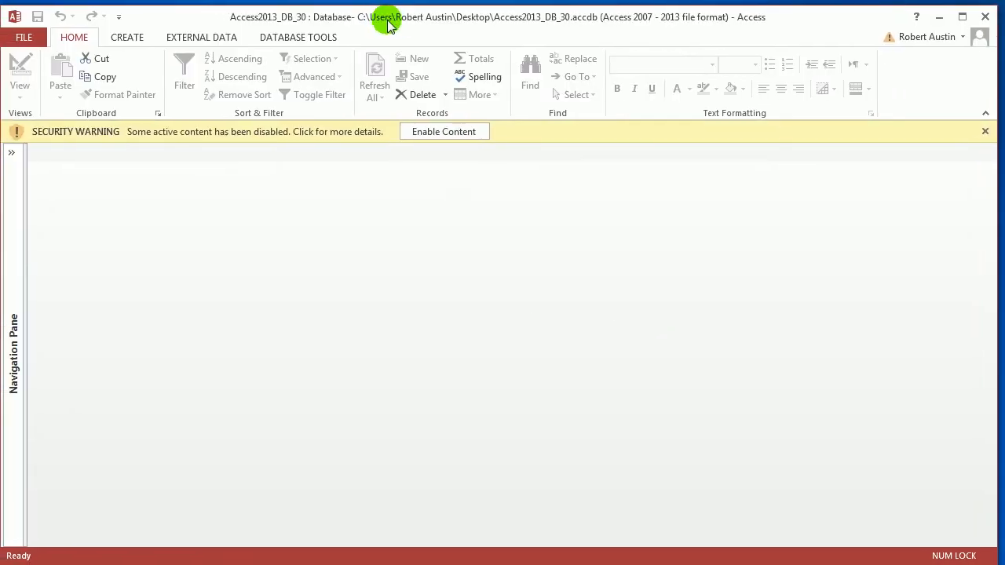
pyautogui.click(468, 136)
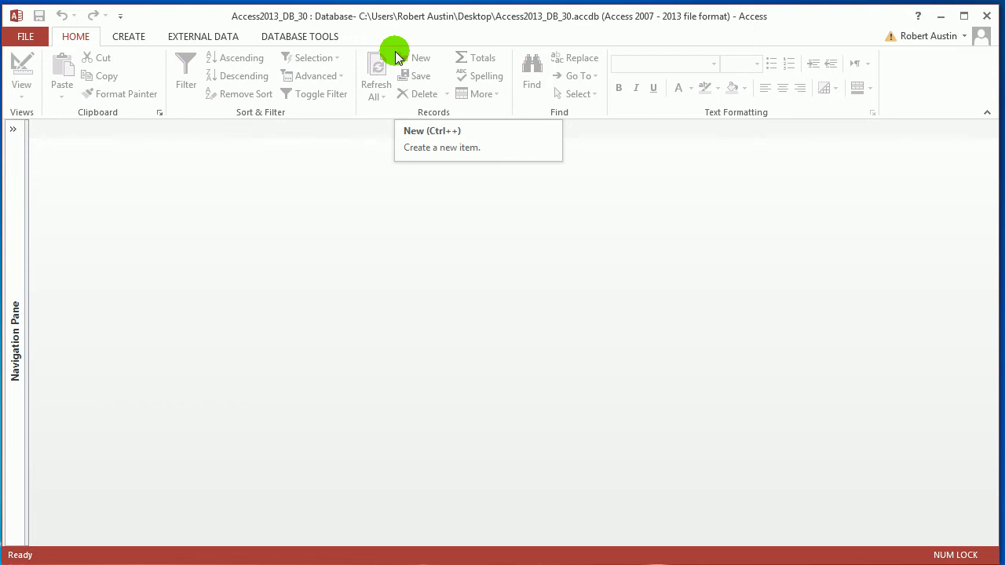
# Open the tblUsers table, examine its UserName and Password columns, and close the table
pyautogui.click(13, 129)
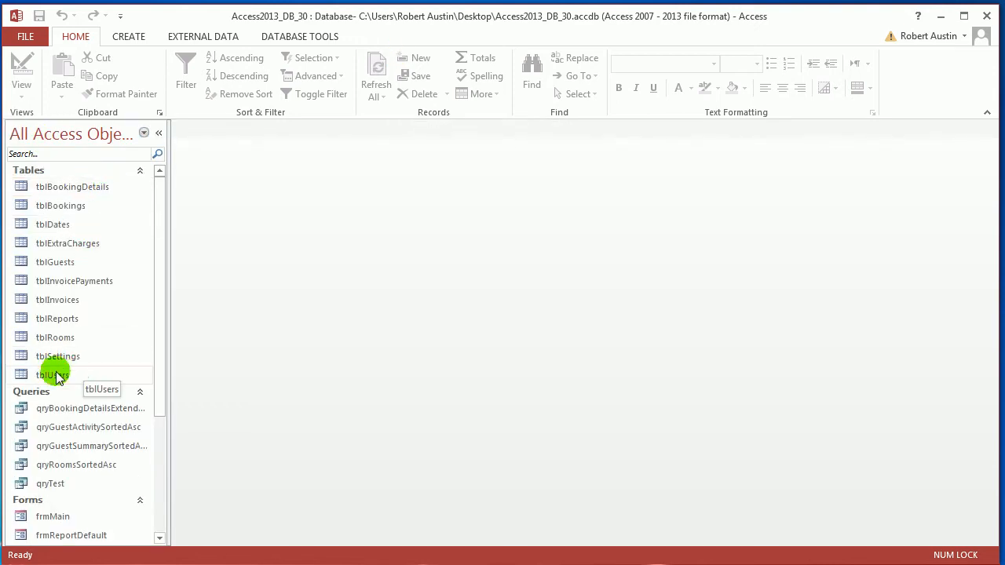
pyautogui.doubleClick(55, 376)
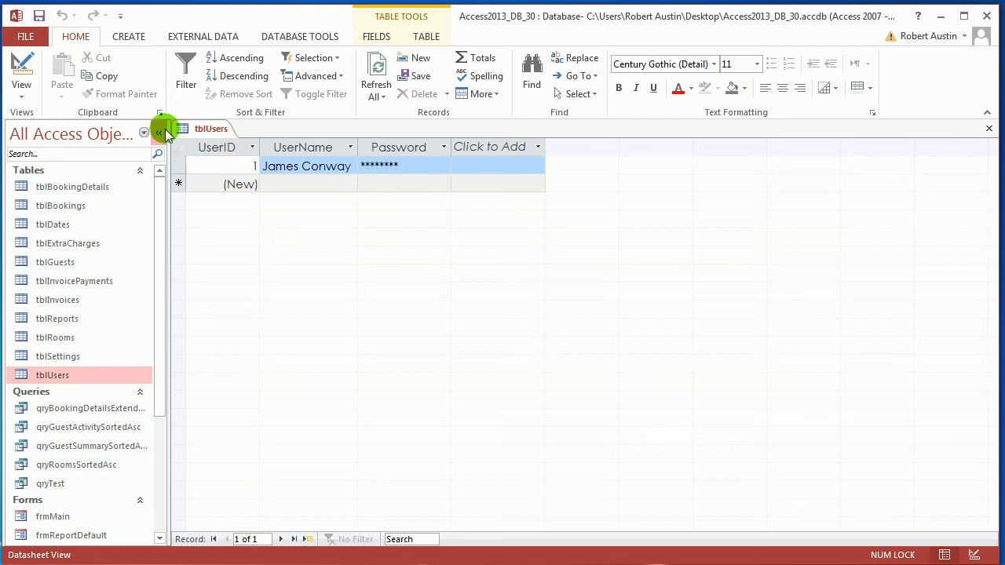
pyautogui.click(159, 132)
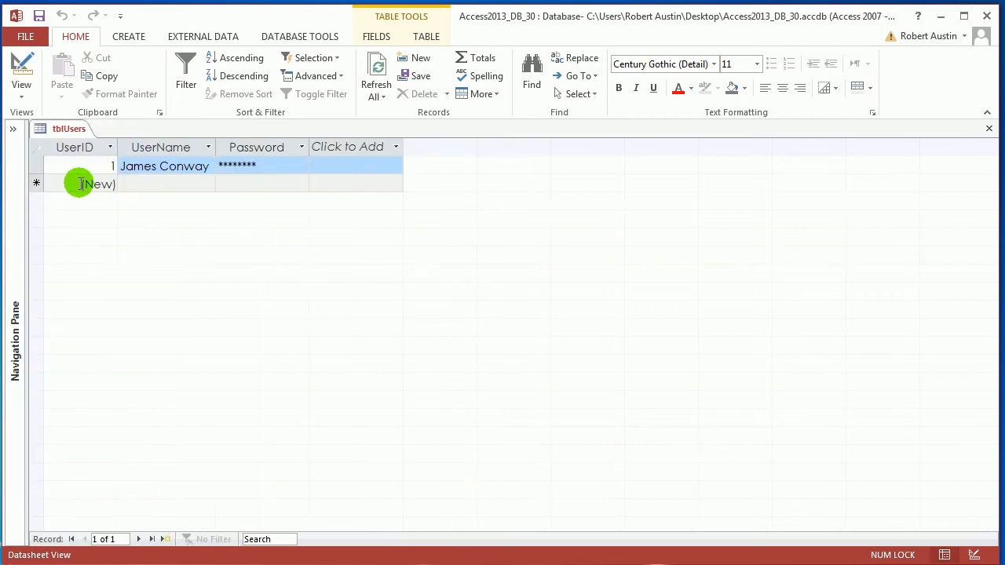
pyautogui.click(165, 148)
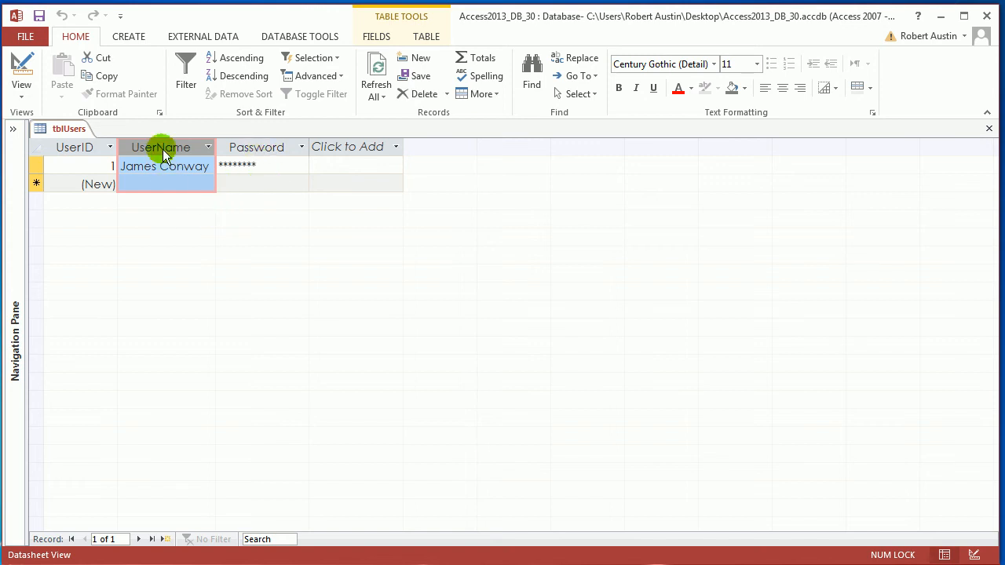
pyautogui.click(253, 148)
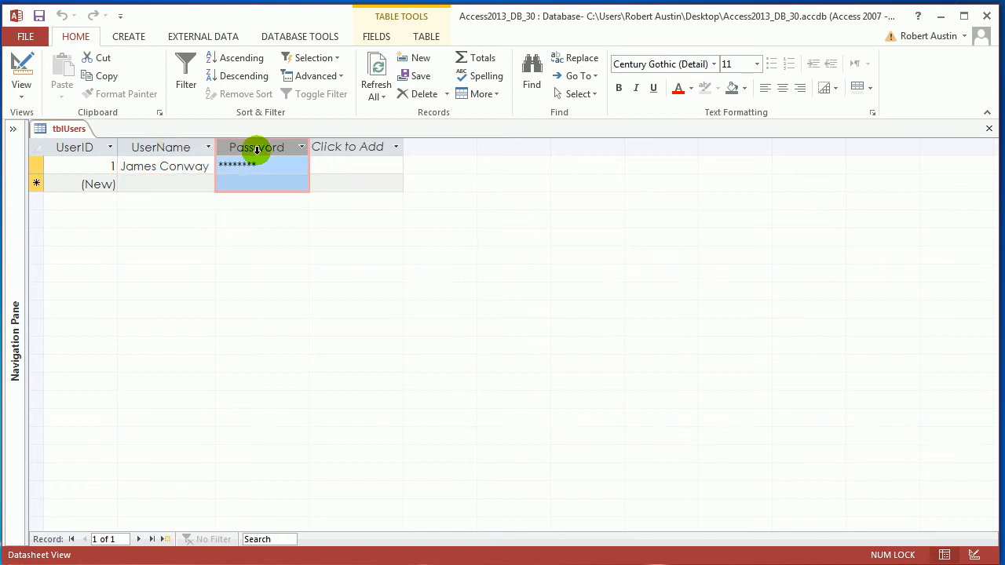
pyautogui.rightClick(76, 131)
pyautogui.click(128, 155)
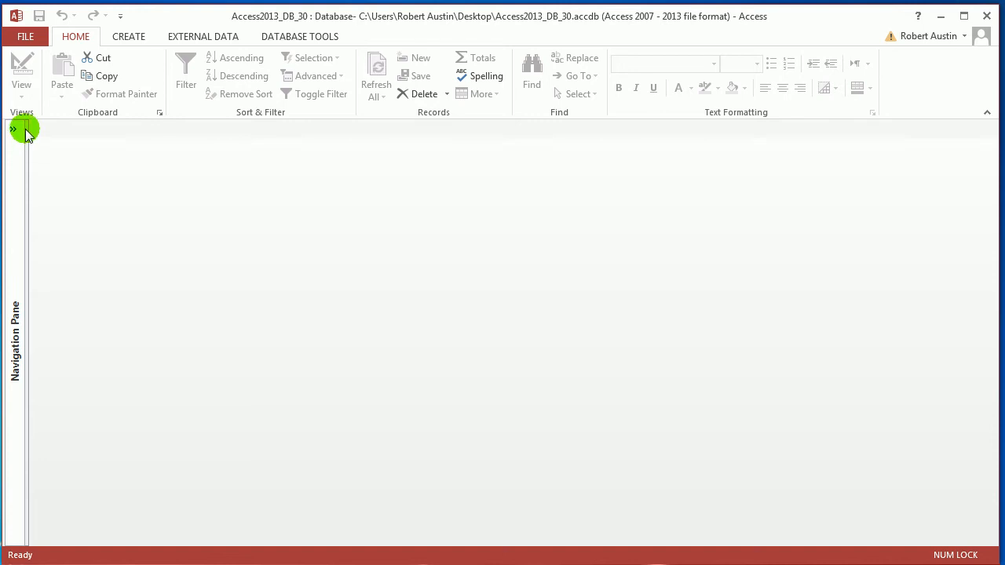
# Create a new blank form and show its property sheet
pyautogui.click(127, 41)
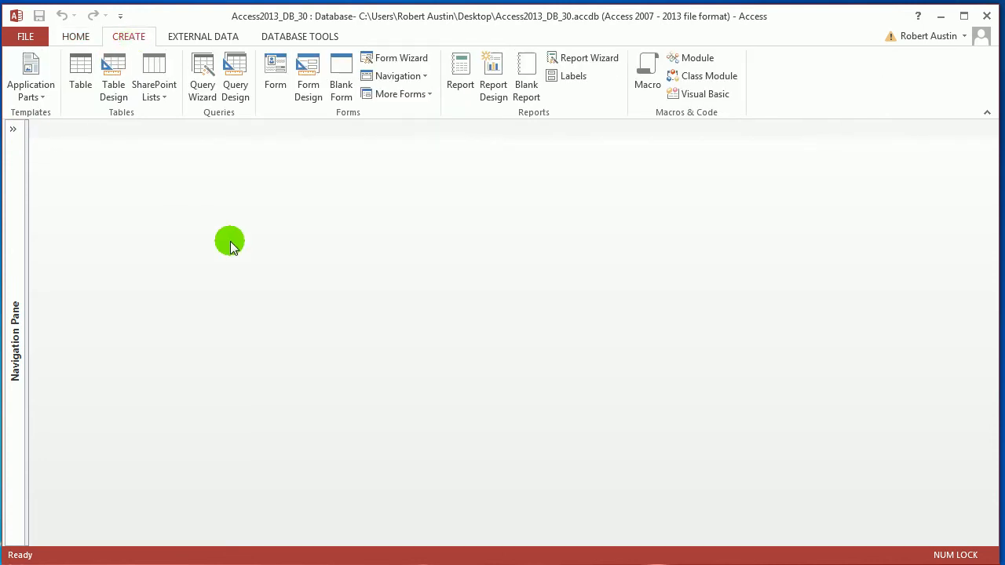
pyautogui.click(346, 77)
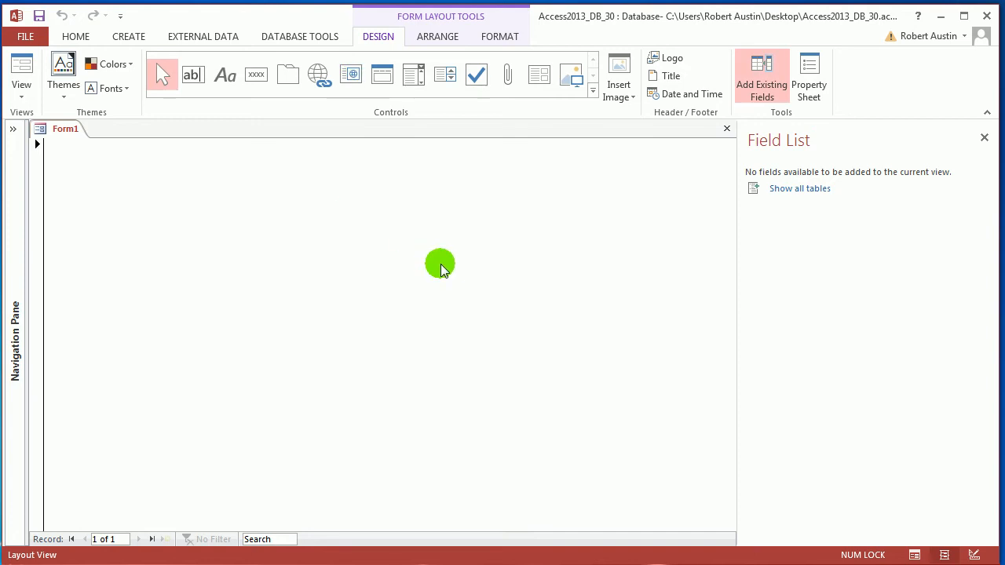
pyautogui.press('F4')
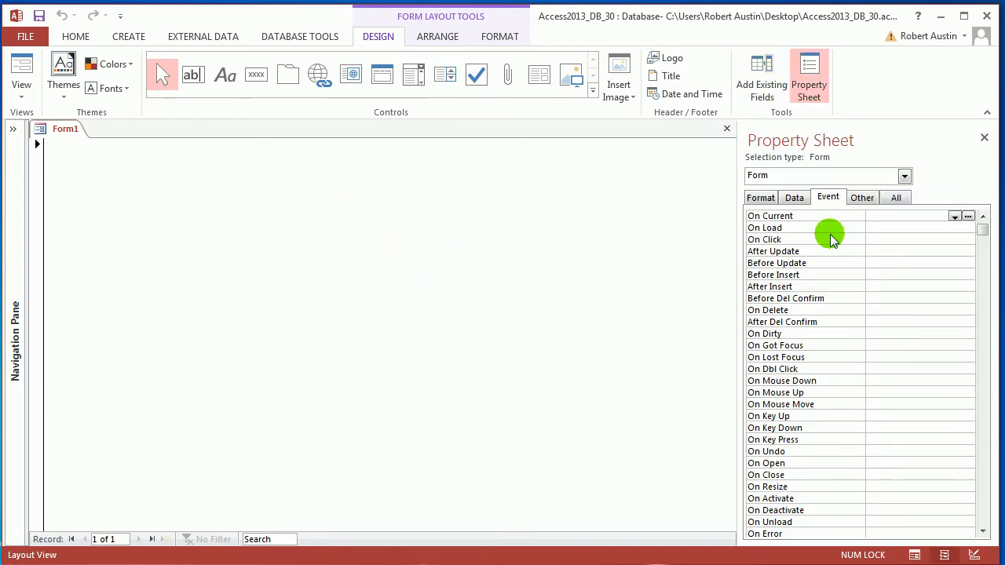
# Set the form's Auto Center property to Yes, and set both Navigation Buttons and Record Selectors to No
pyautogui.click(760, 197)
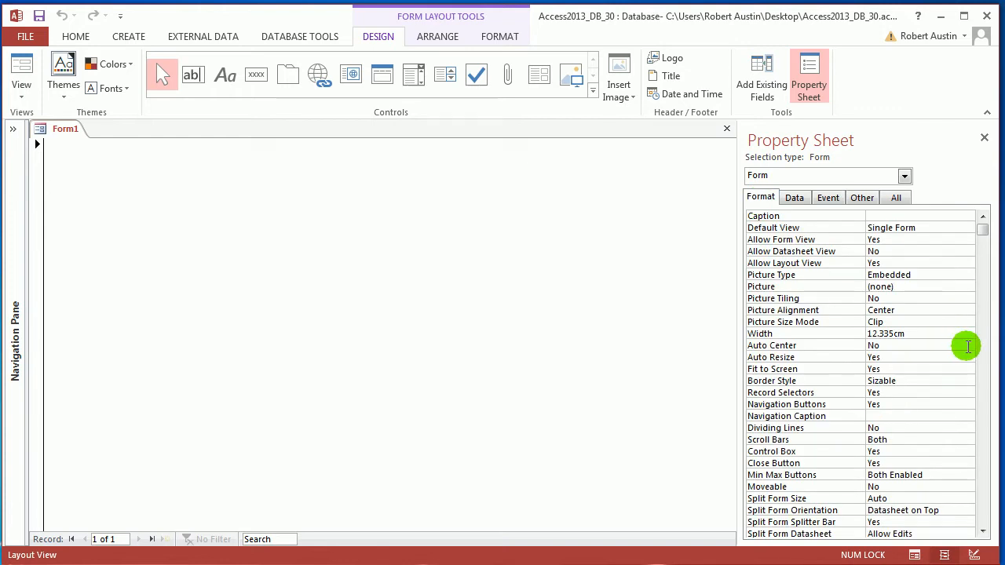
pyautogui.doubleClick(965, 345)
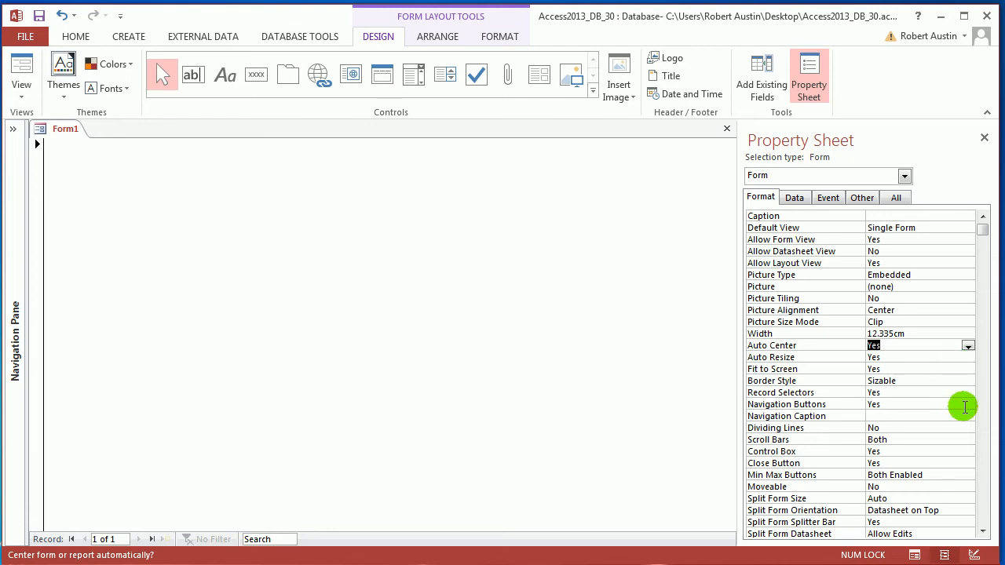
pyautogui.click(967, 404)
pyautogui.click(965, 428)
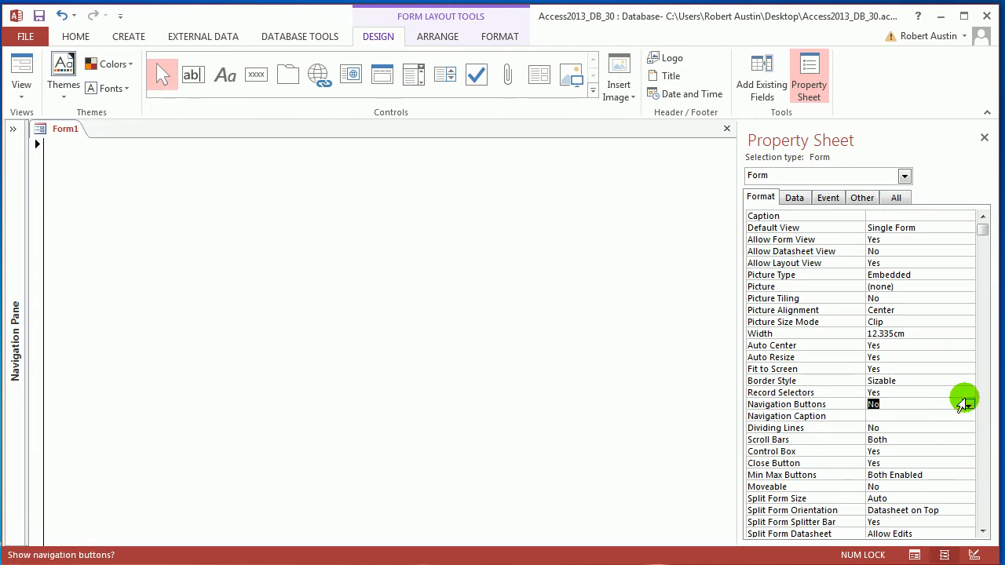
pyautogui.click(967, 393)
pyautogui.click(947, 415)
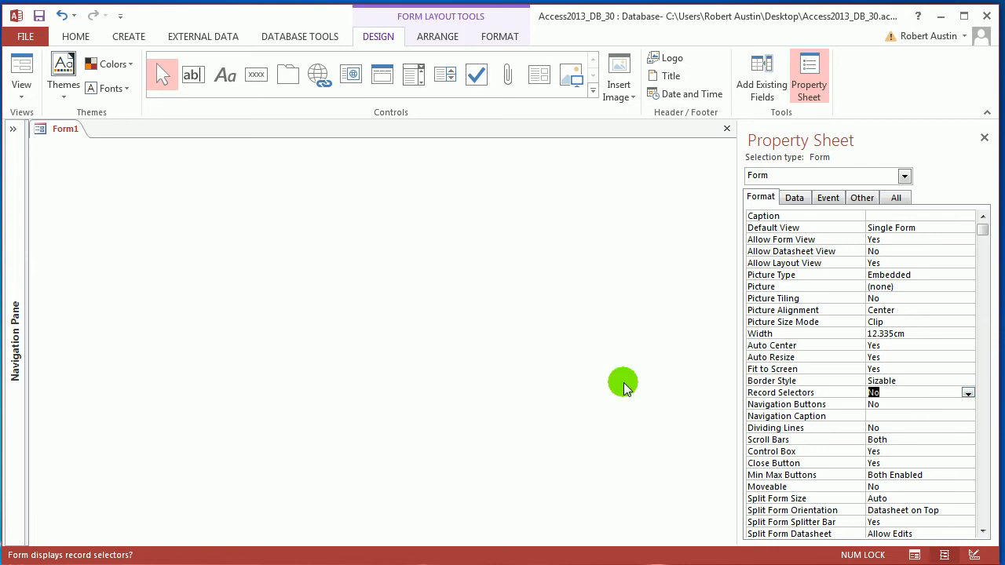
# Save the new form under the name frmLogIn
pyautogui.rightClick(70, 130)
pyautogui.click(88, 139)
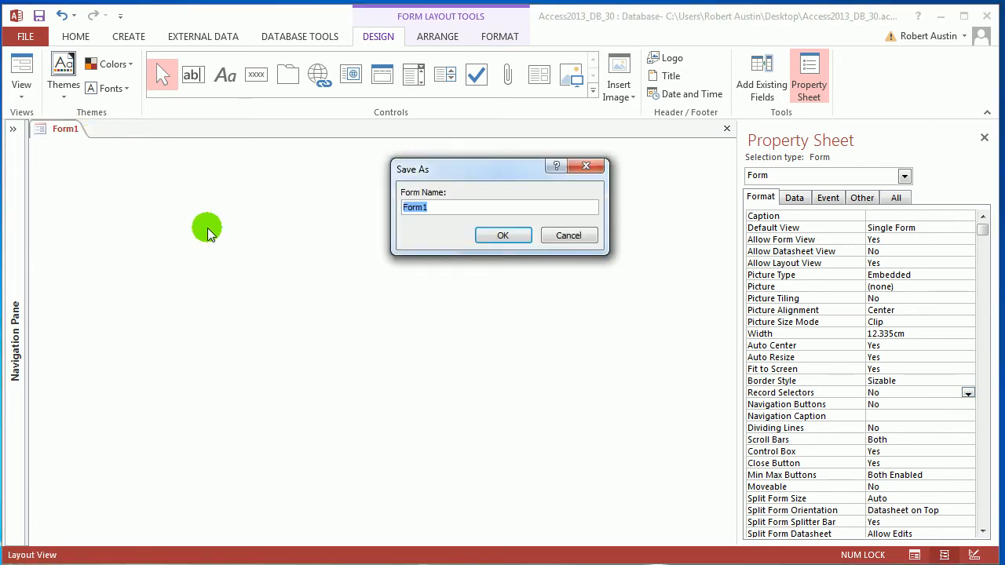
pyautogui.write('frmLogIn')
pyautogui.click(506, 234)
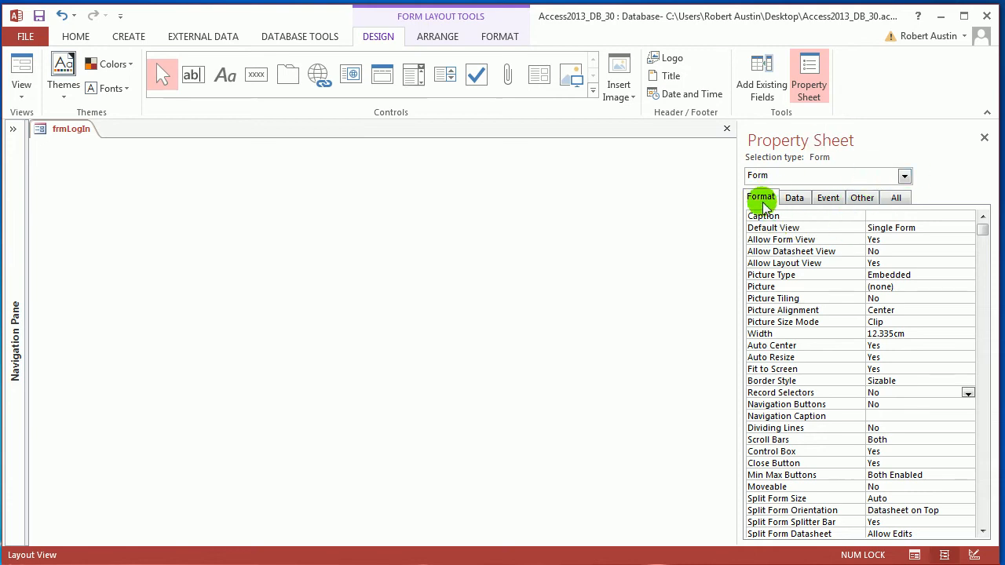
# Set the form's caption to "Log In"
pyautogui.click(880, 228)
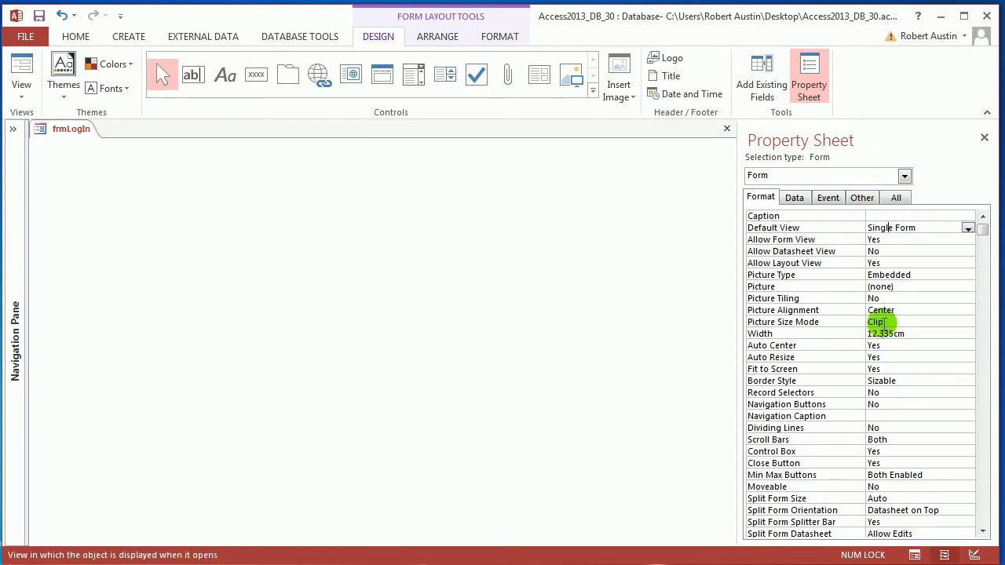
pyautogui.press('Up')
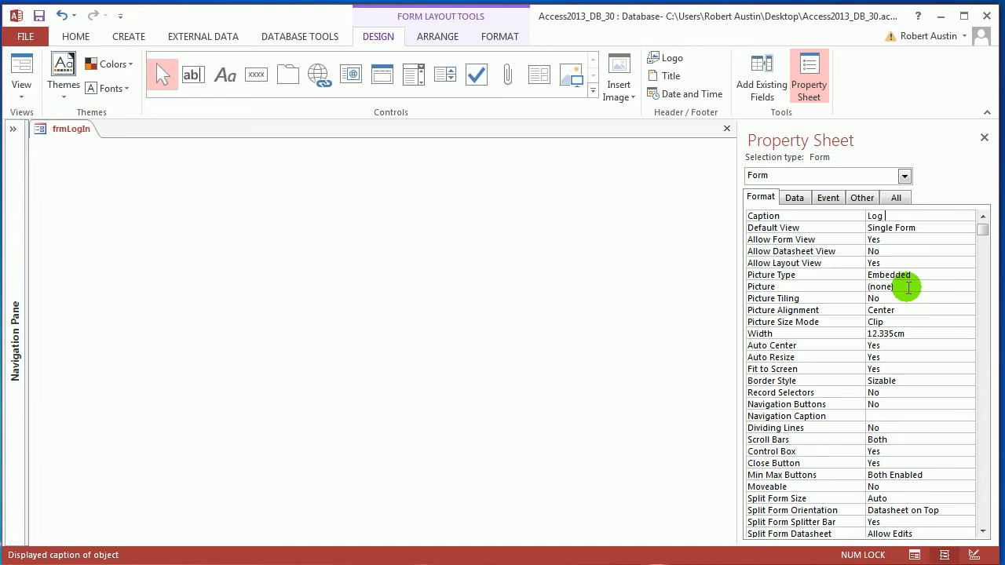
pyautogui.write('Log In')
pyautogui.press('Return')
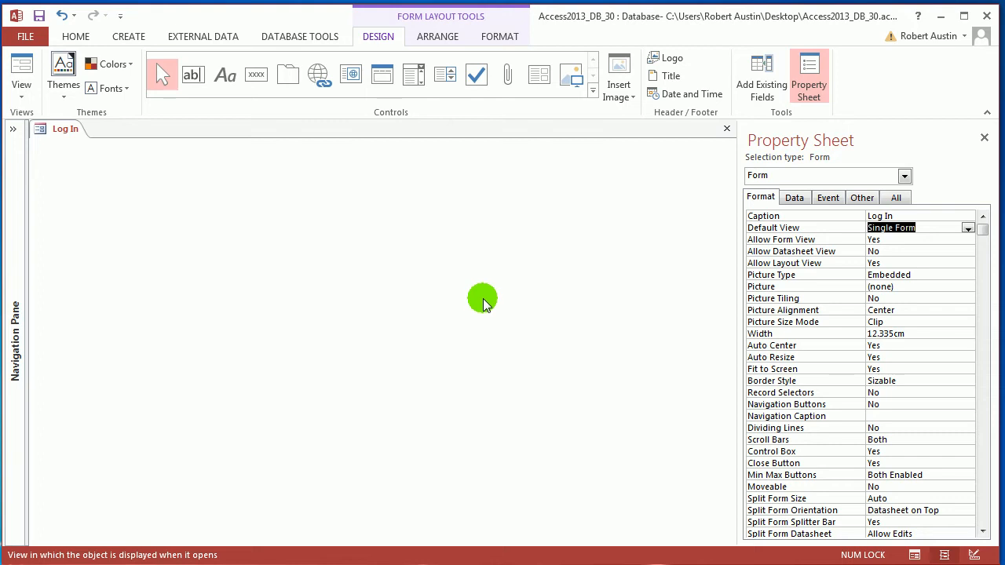
# Add a combo box to the form without using the Combo Box Wizard
pyautogui.click(414, 76)
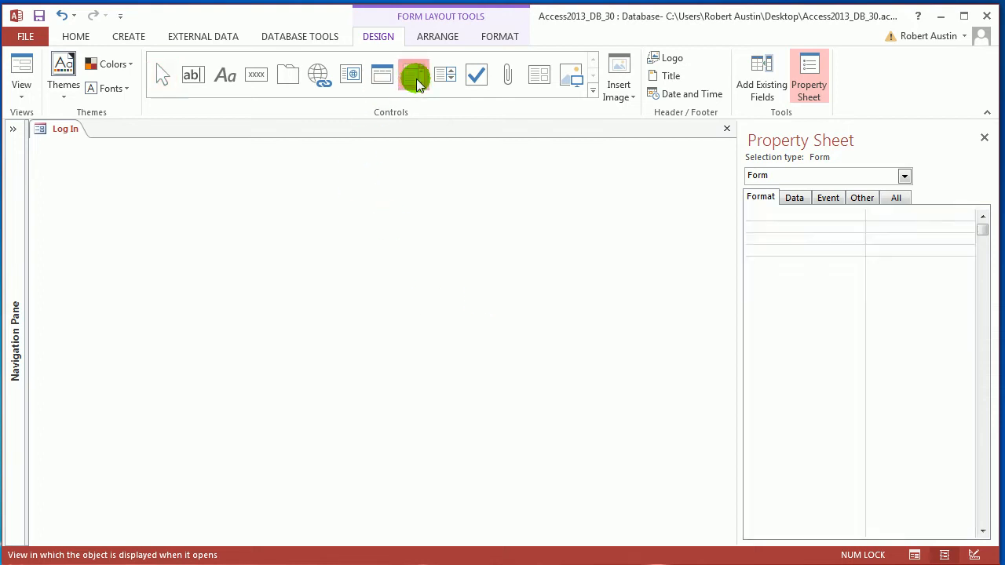
pyautogui.click(266, 163)
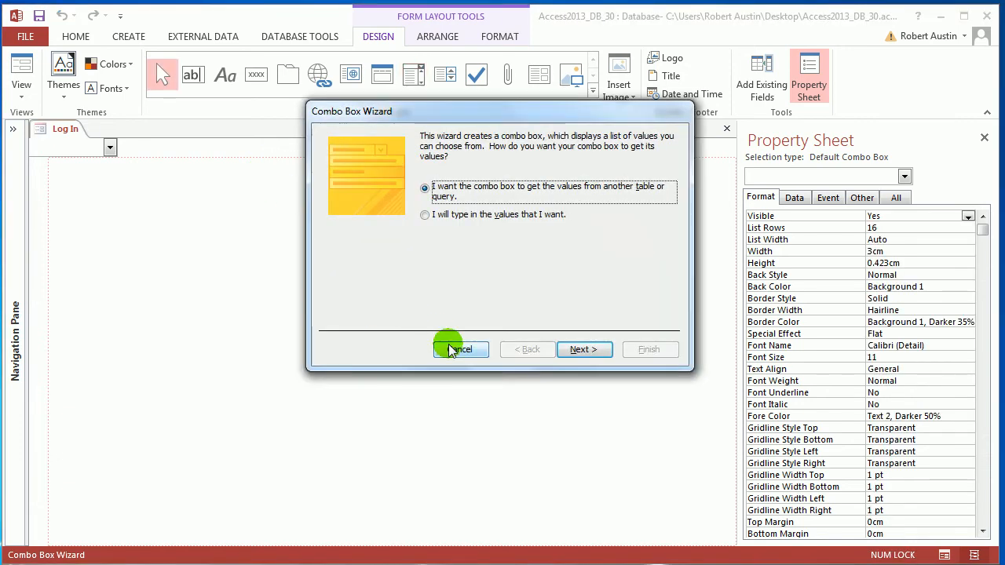
pyautogui.click(460, 349)
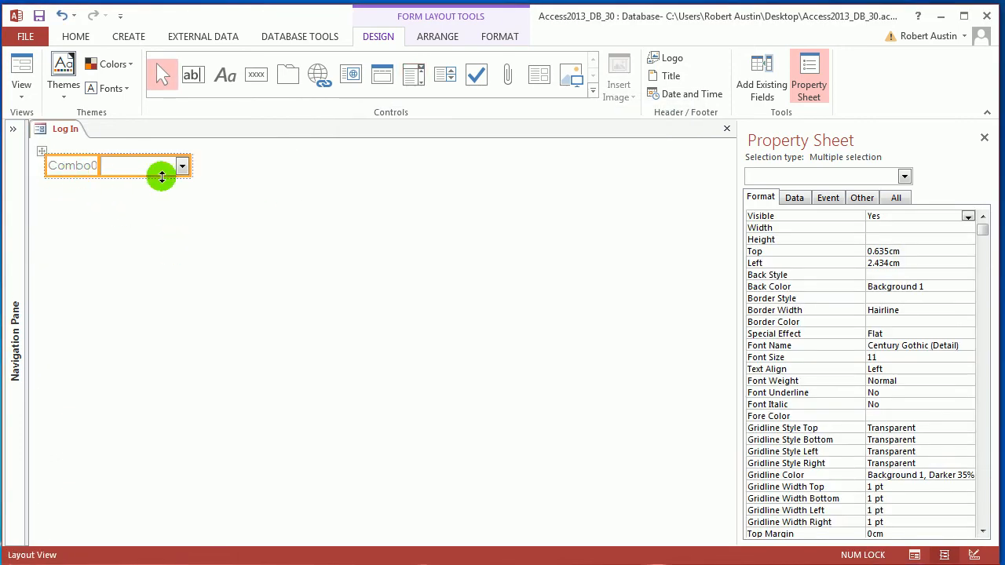
# Widen the combo box's label to about 3.4 cm and change its text to "User"
pyautogui.click(118, 188)
pyautogui.click(76, 171)
pyautogui.moveTo(94, 164); pyautogui.dragTo(146, 171)
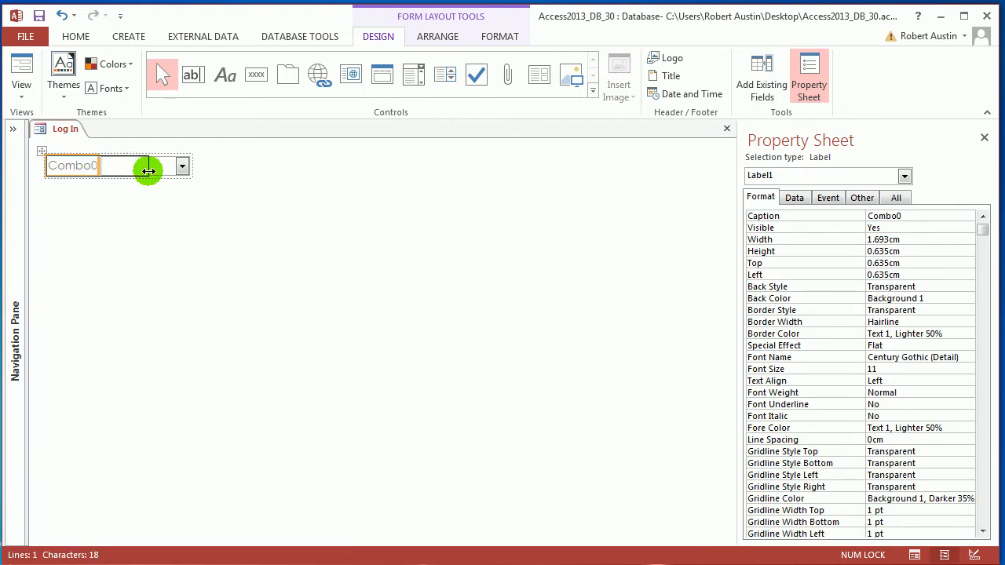
pyautogui.doubleClick(110, 166)
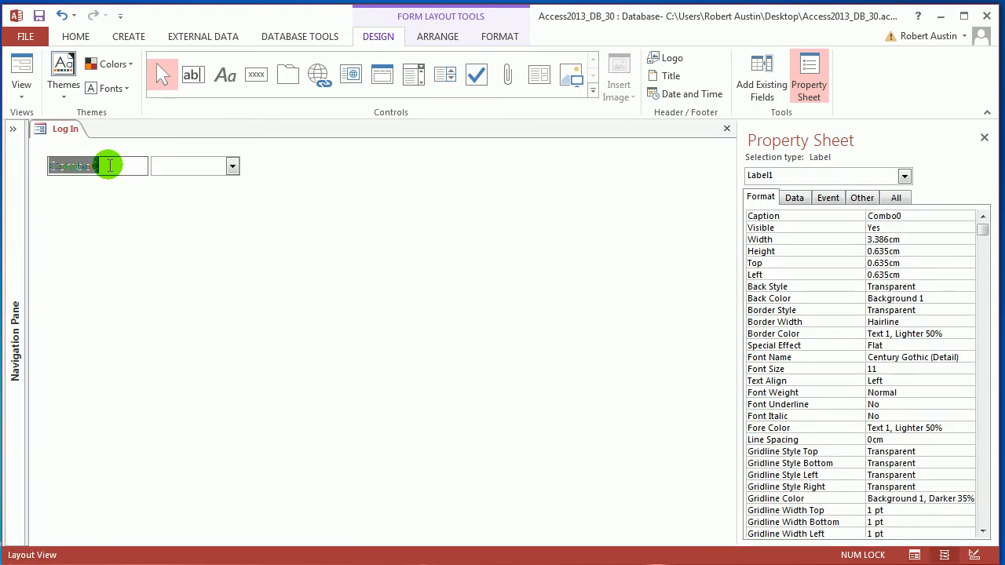
pyautogui.write('User')
pyautogui.press('Return')
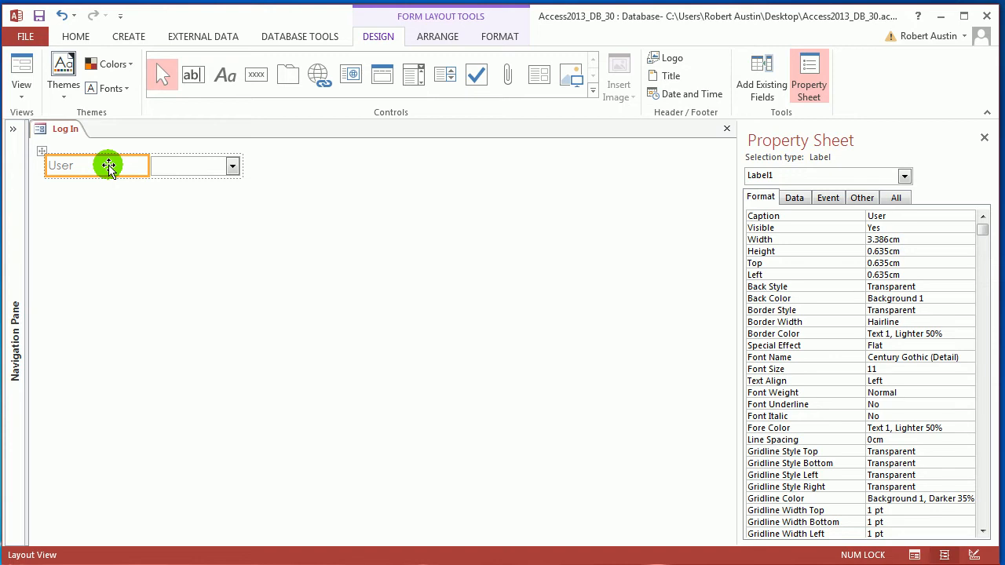
# Narrow the User label slightly and widen the combo box beside it to about 4.6 cm
pyautogui.click(131, 166)
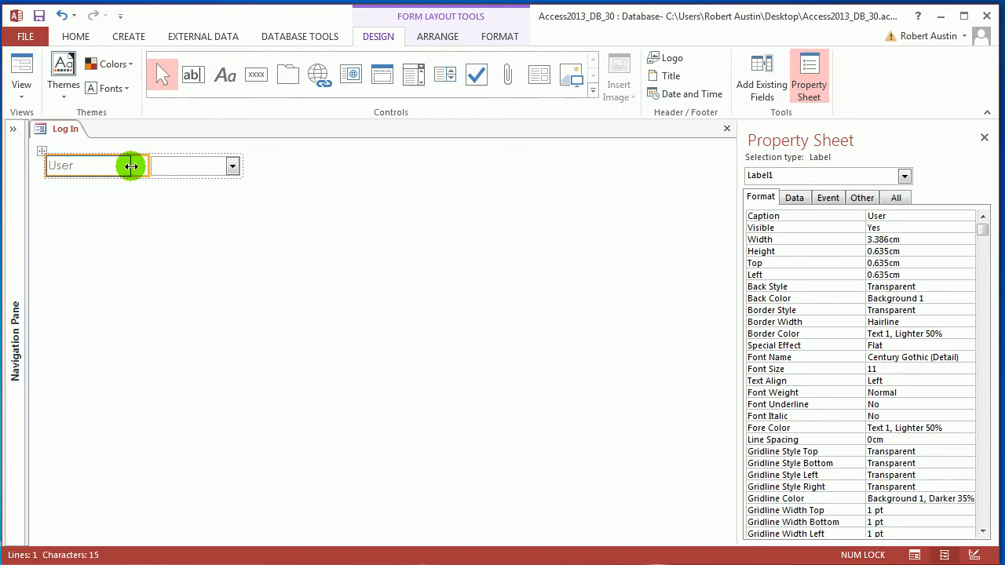
pyautogui.moveTo(131, 166); pyautogui.dragTo(131, 166)
pyautogui.click(162, 167)
pyautogui.moveTo(223, 166); pyautogui.dragTo(271, 167)
# Open the tblUsers table to check its fields, close it, and collapse the list of database objects
pyautogui.click(12, 128)
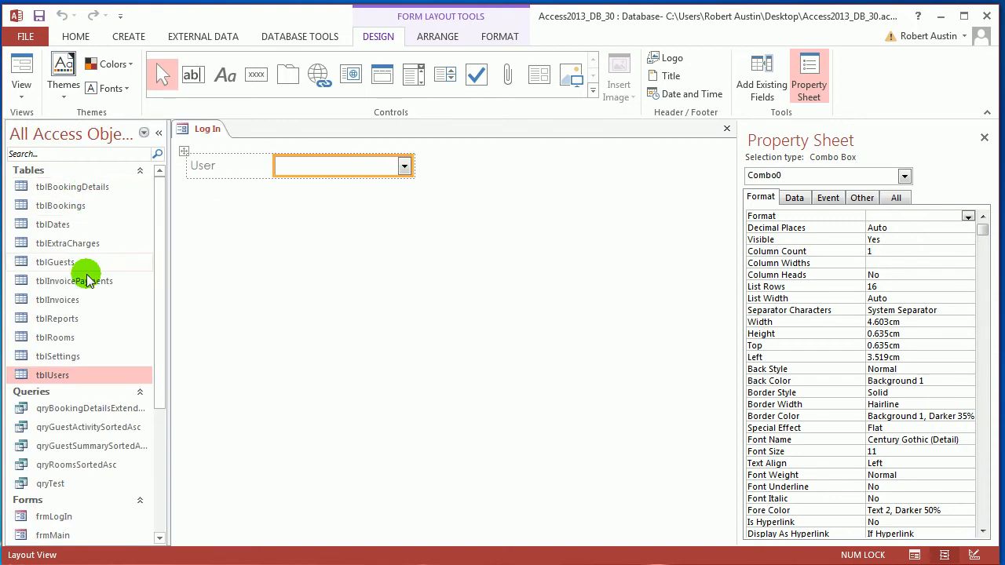
pyautogui.doubleClick(67, 374)
pyautogui.rightClick(259, 132)
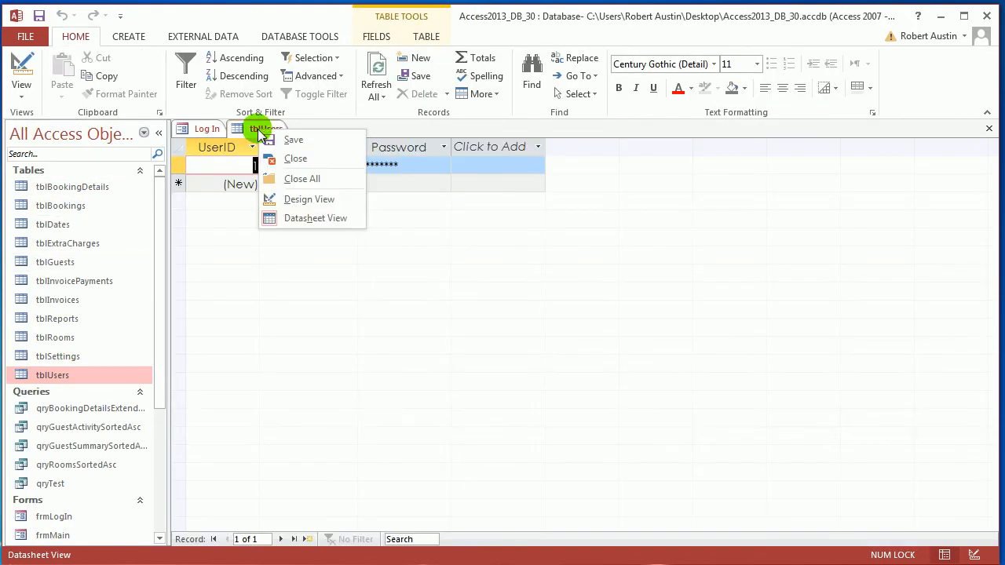
pyautogui.click(296, 158)
pyautogui.click(158, 132)
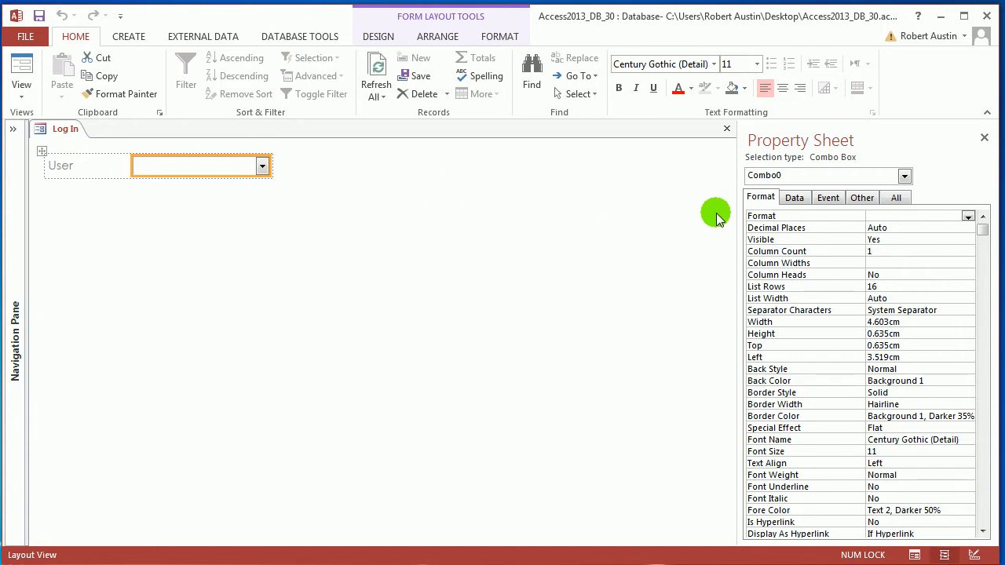
# Rename the User combo box to cboUser
pyautogui.click(864, 197)
pyautogui.doubleClick(908, 215)
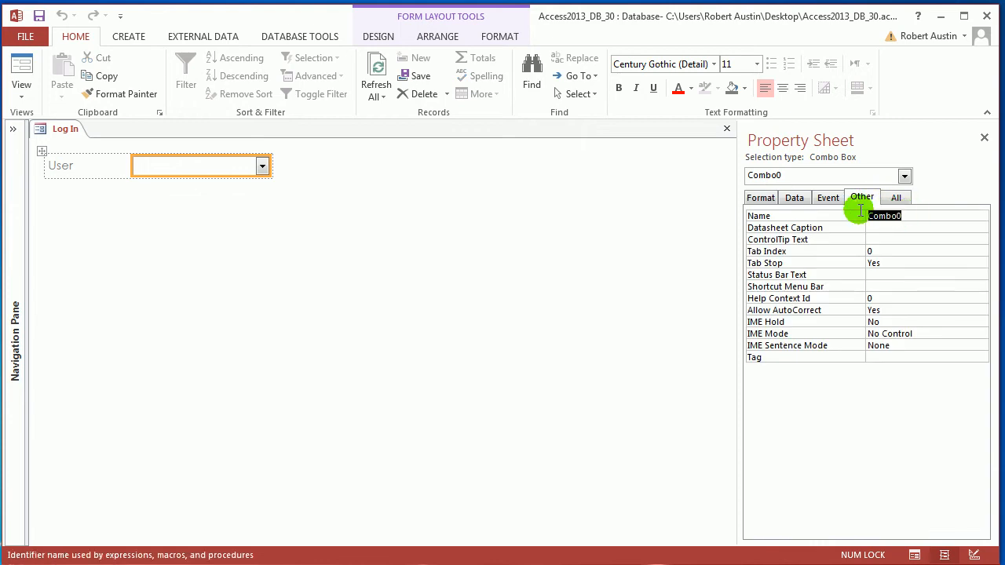
pyautogui.click(927, 264)
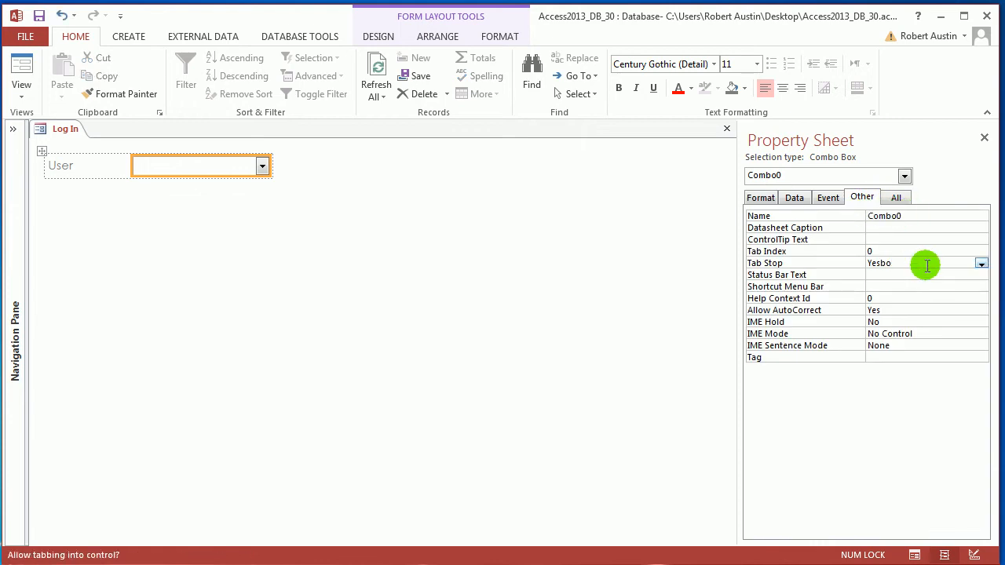
pyautogui.doubleClick(891, 216)
pyautogui.write('cboUser')
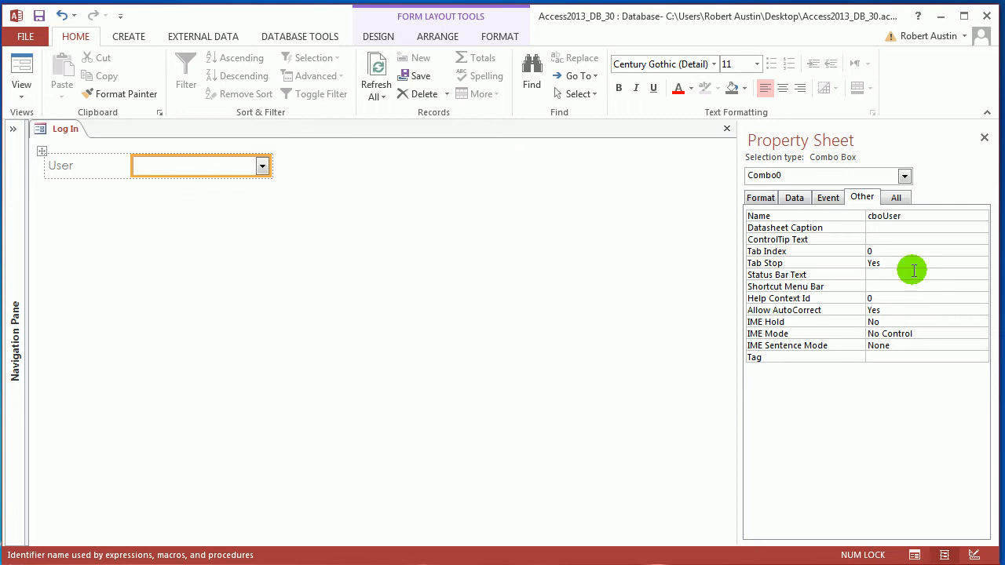
# Apply the combo box name cboUser and save the Log In form
pyautogui.press('Return')
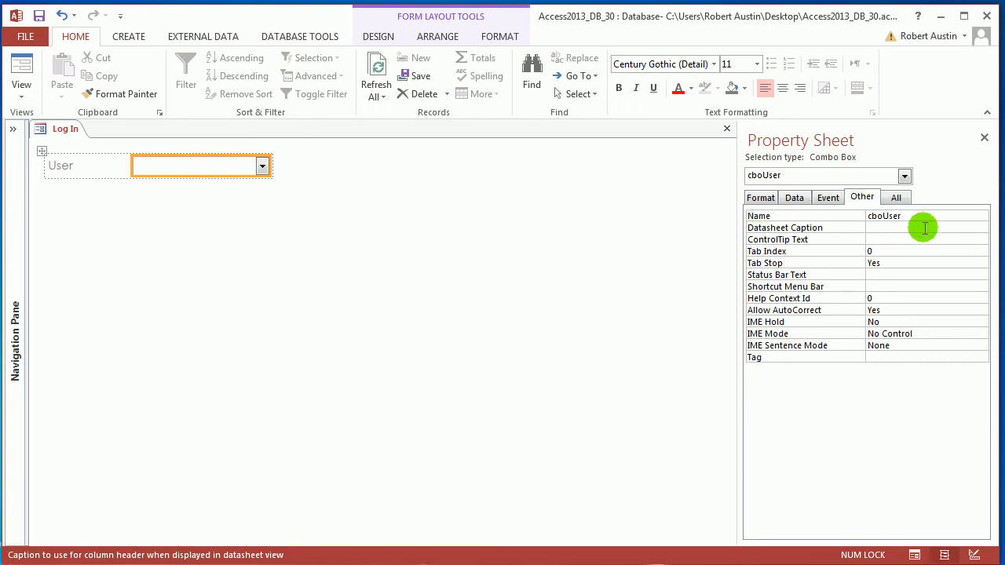
pyautogui.rightClick(62, 129)
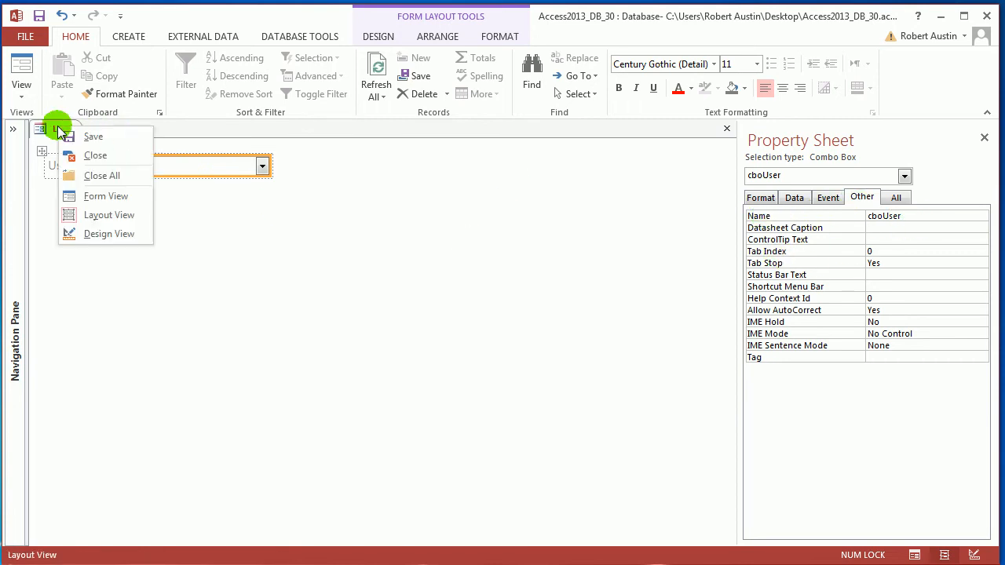
pyautogui.click(83, 135)
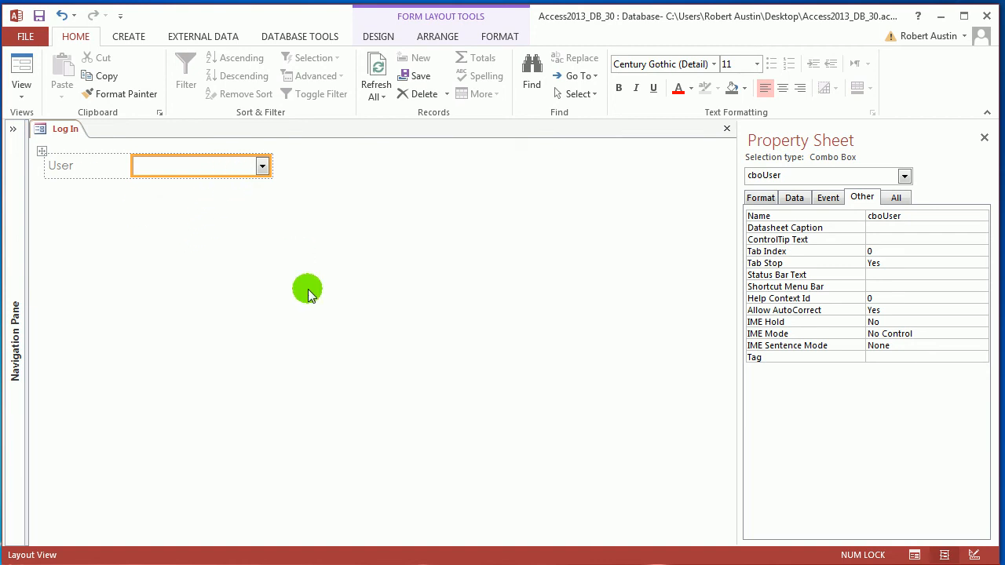
# Redisplay the database objects, open tblUsers to examine its UserID and UserName columns, and close the table
pyautogui.press('F11')
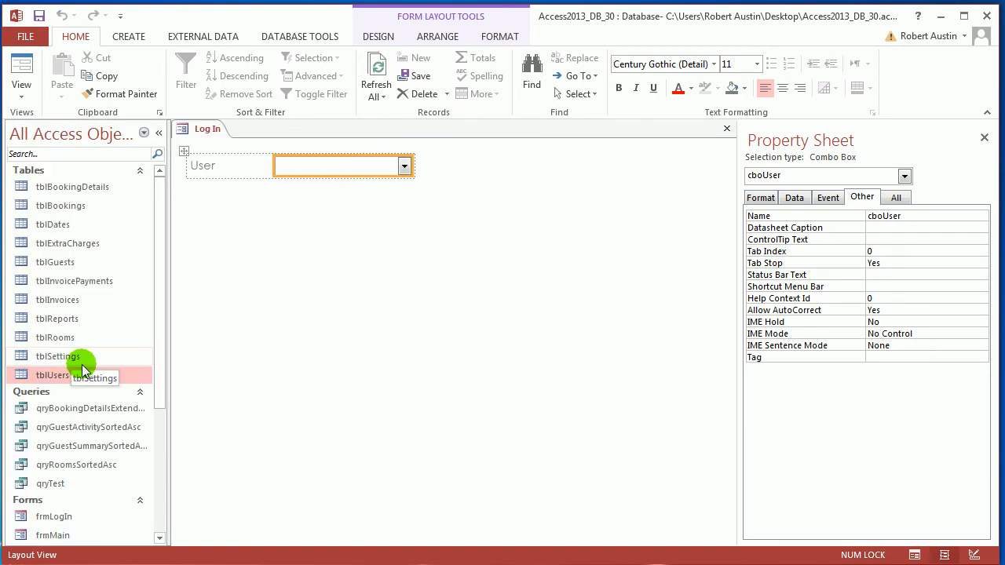
pyautogui.doubleClick(60, 376)
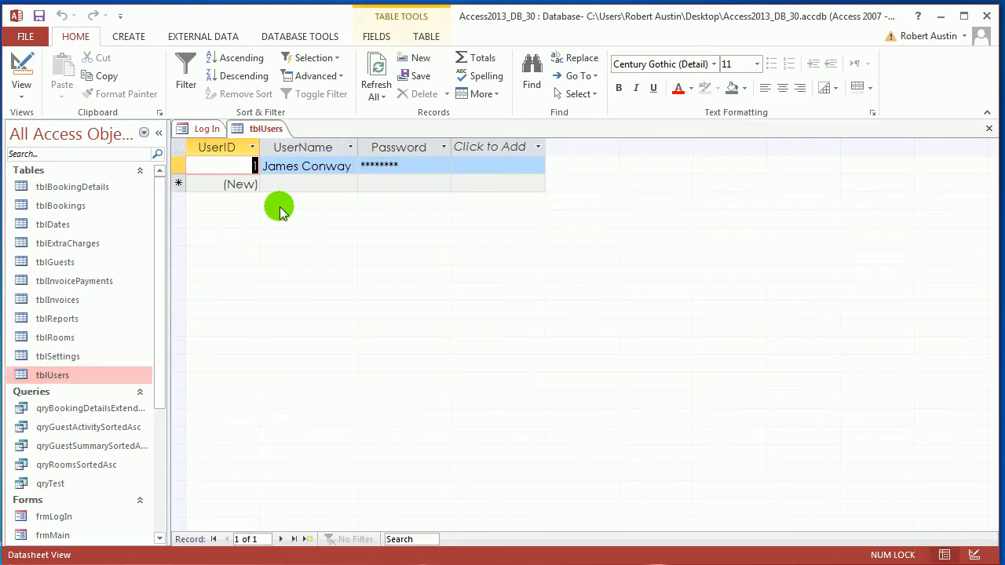
pyautogui.click(231, 147)
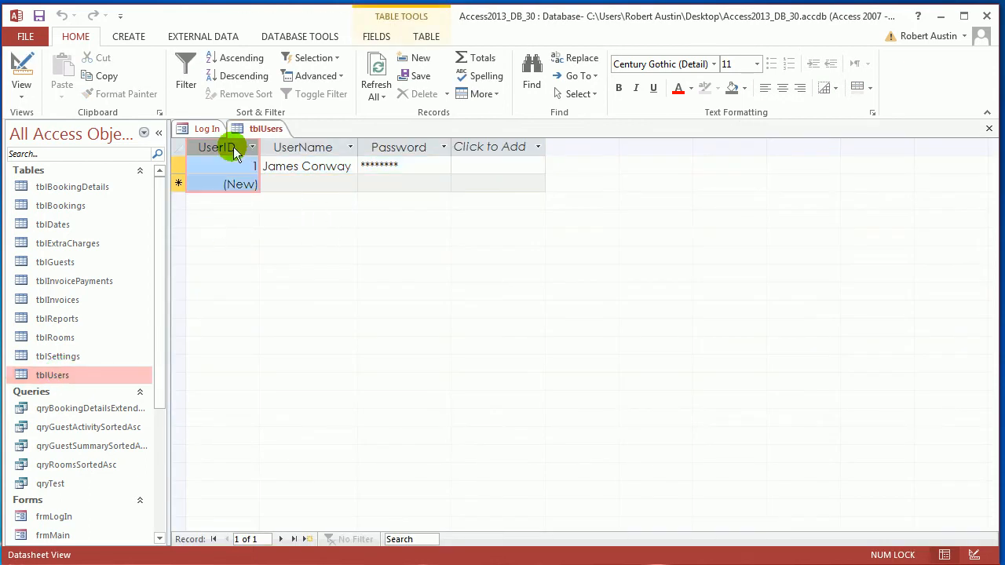
pyautogui.click(314, 146)
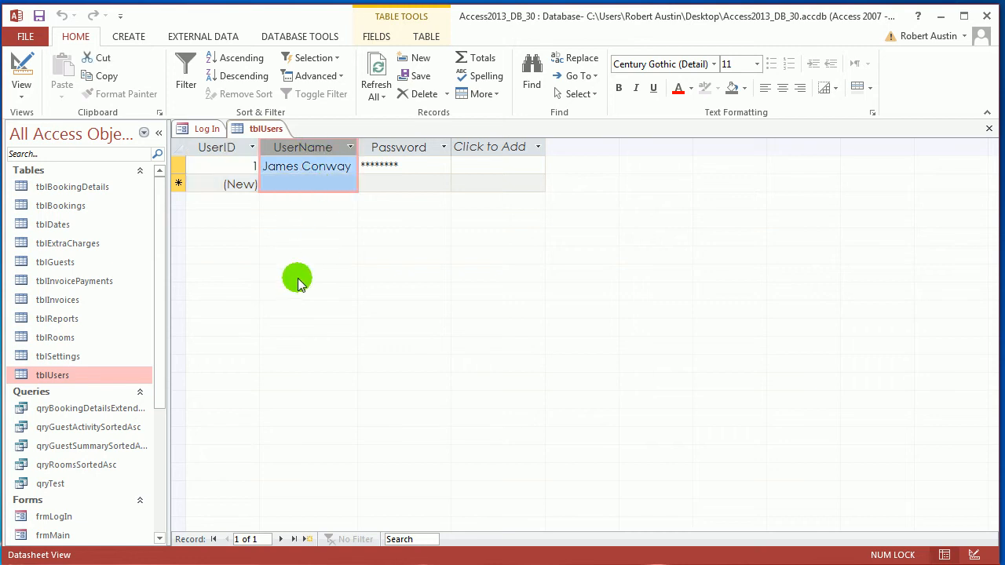
pyautogui.click(216, 153)
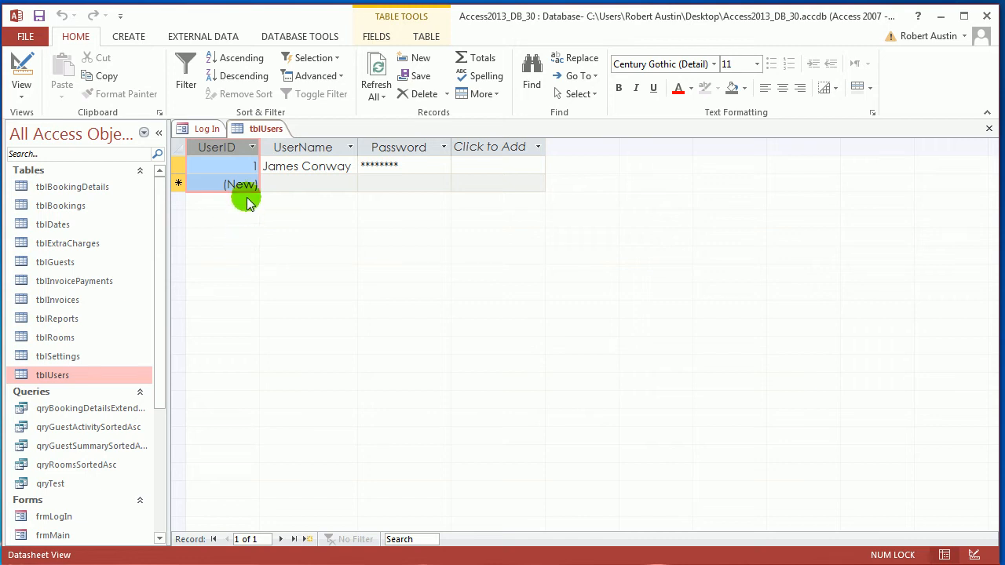
pyautogui.click(305, 148)
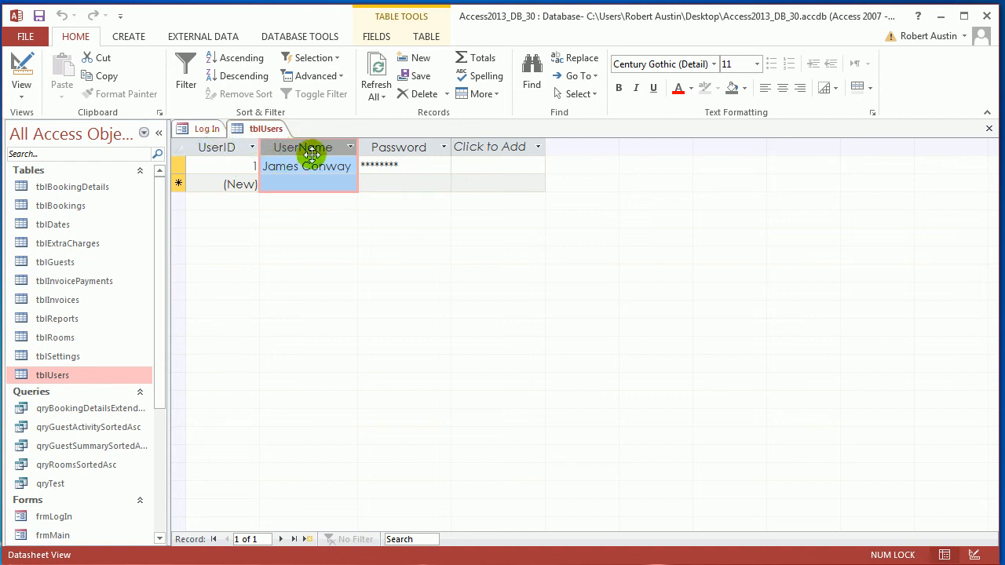
pyautogui.rightClick(265, 131)
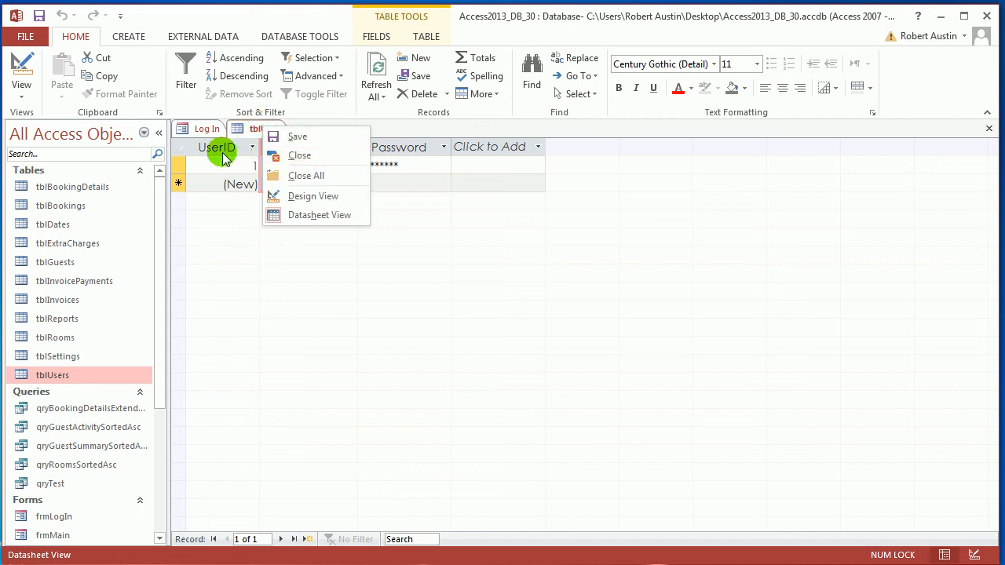
pyautogui.click(217, 147)
pyautogui.click(218, 147)
pyautogui.click(286, 147)
pyautogui.rightClick(262, 128)
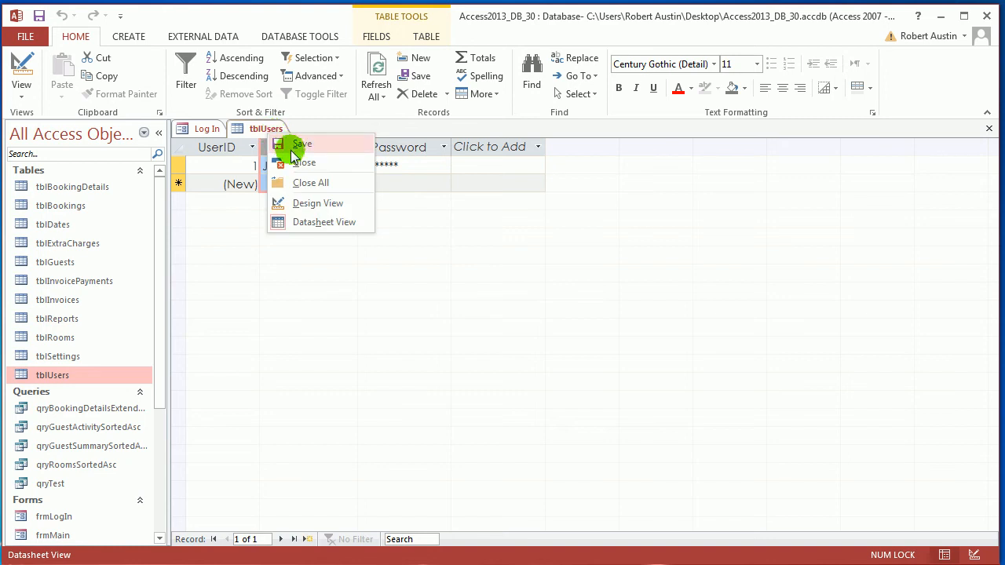
pyautogui.click(286, 162)
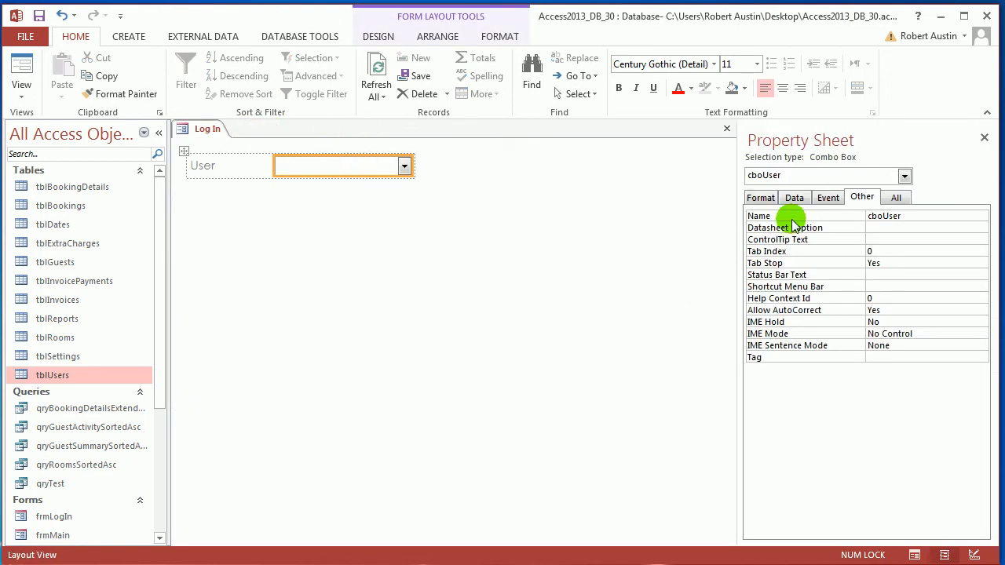
# Start a query as the row source of cboUser and add the tblUsers table to it
pyautogui.click(796, 198)
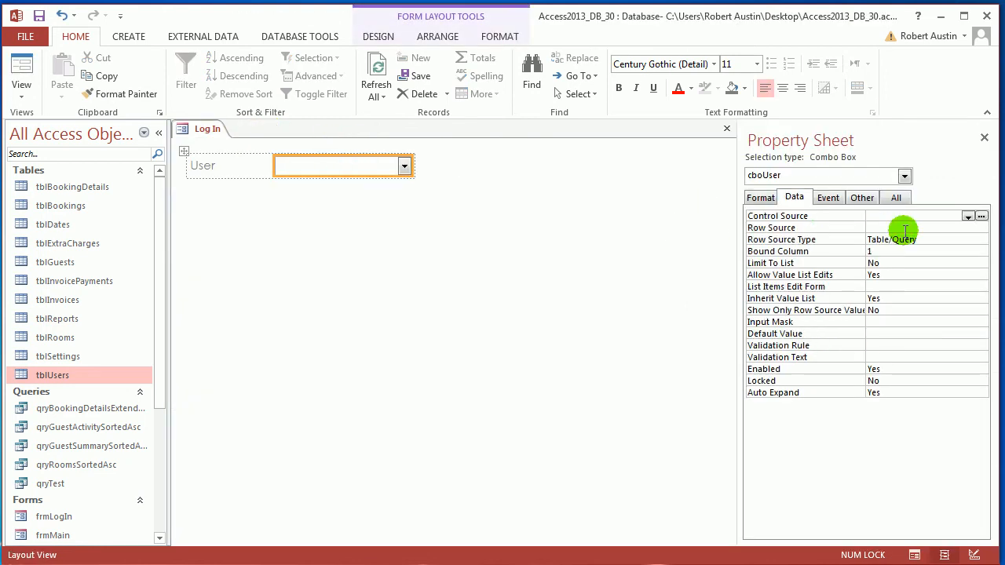
pyautogui.click(898, 226)
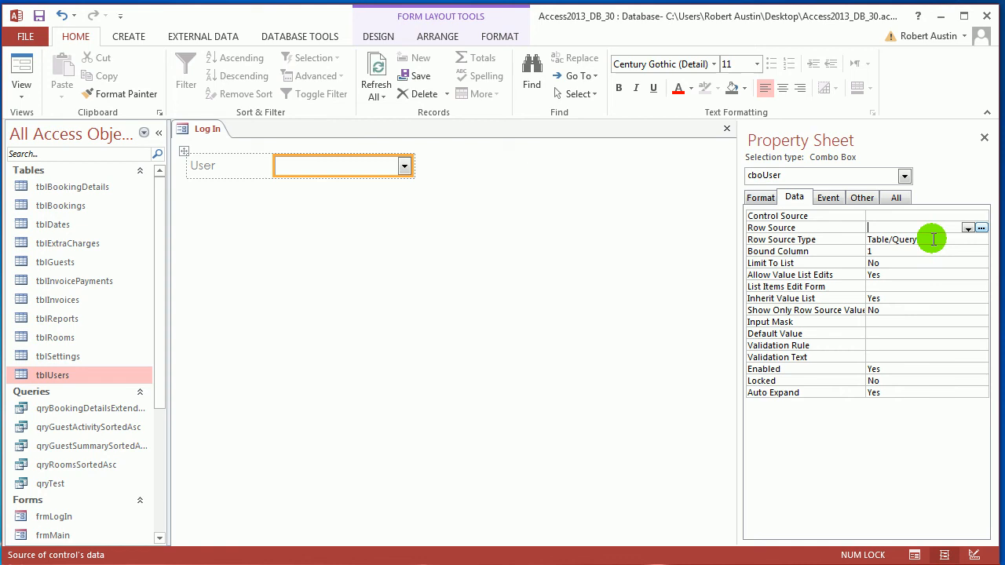
pyautogui.click(982, 228)
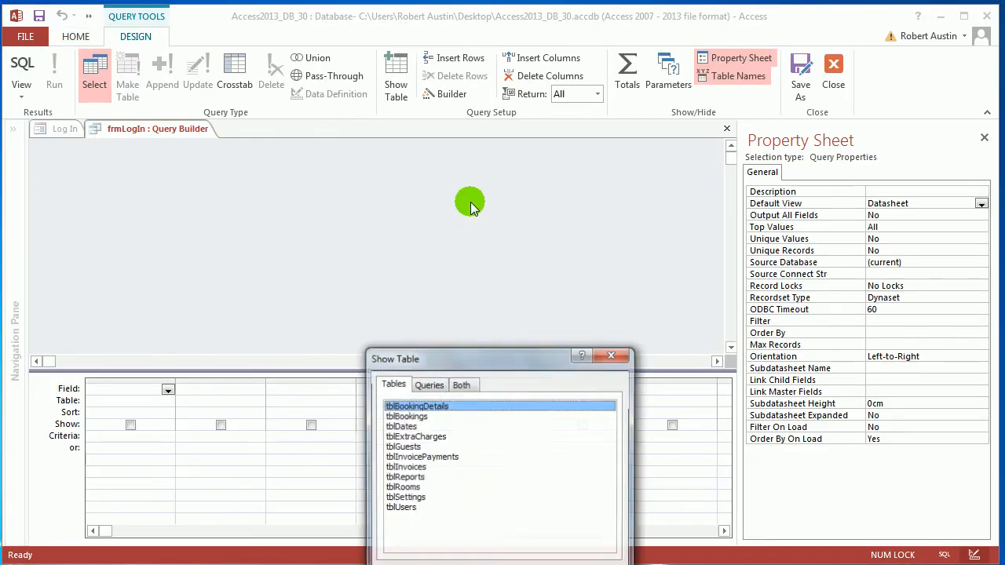
pyautogui.click(407, 508)
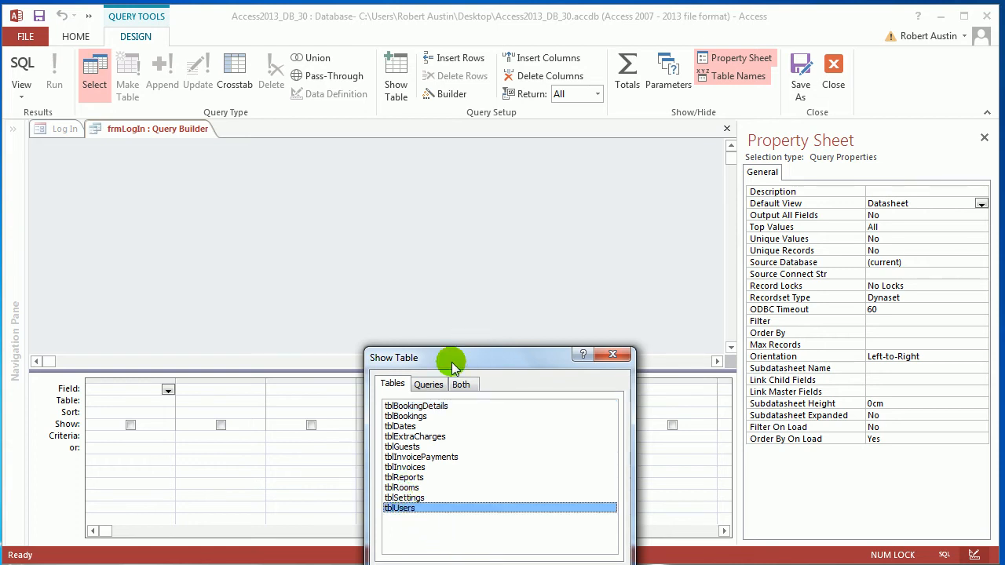
pyautogui.moveTo(448, 359); pyautogui.dragTo(512, 147)
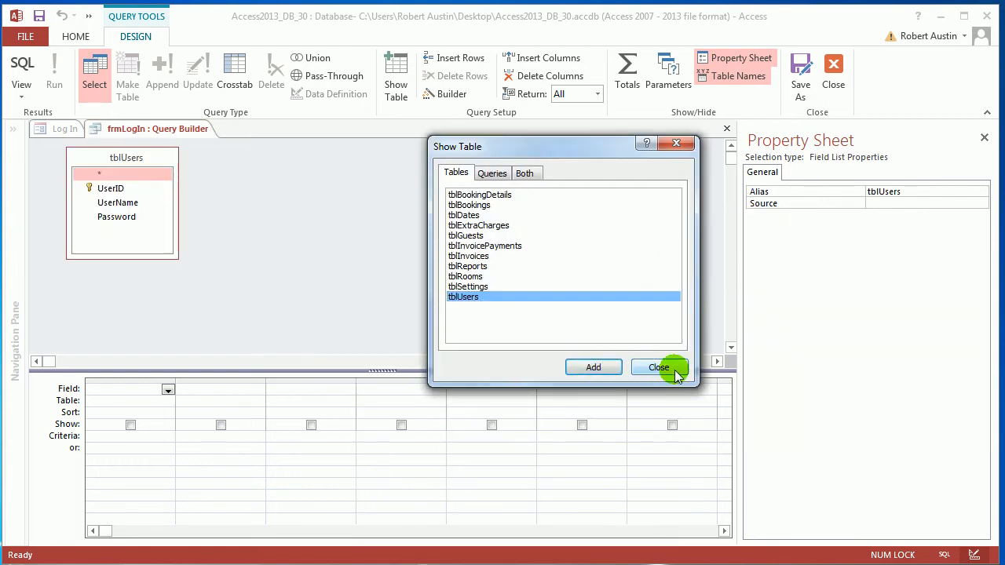
pyautogui.click(649, 369)
# Add the UserID and UserName fields to the row source query and sort UserName in ascending order
pyautogui.doubleClick(125, 188)
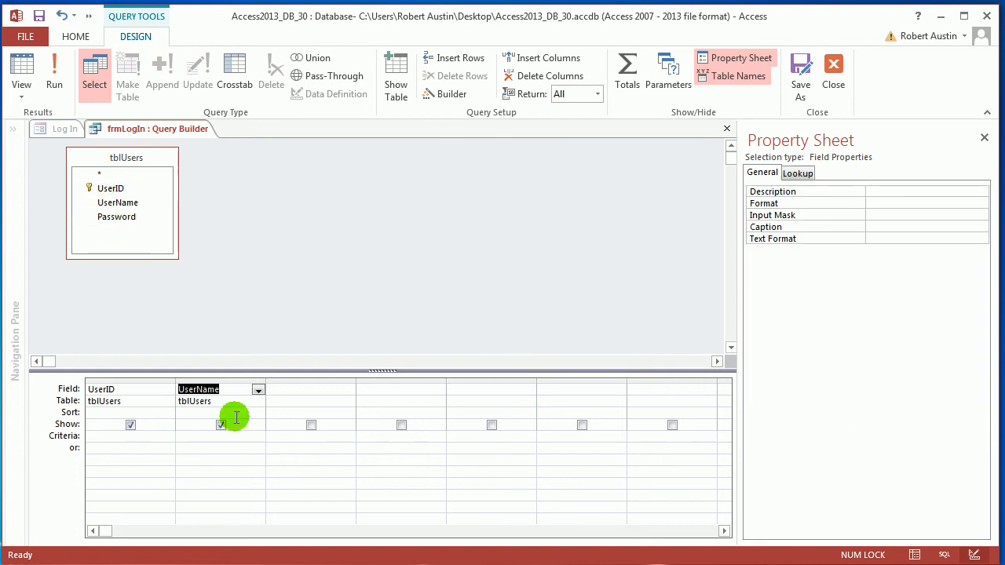
pyautogui.click(258, 414)
pyautogui.click(228, 424)
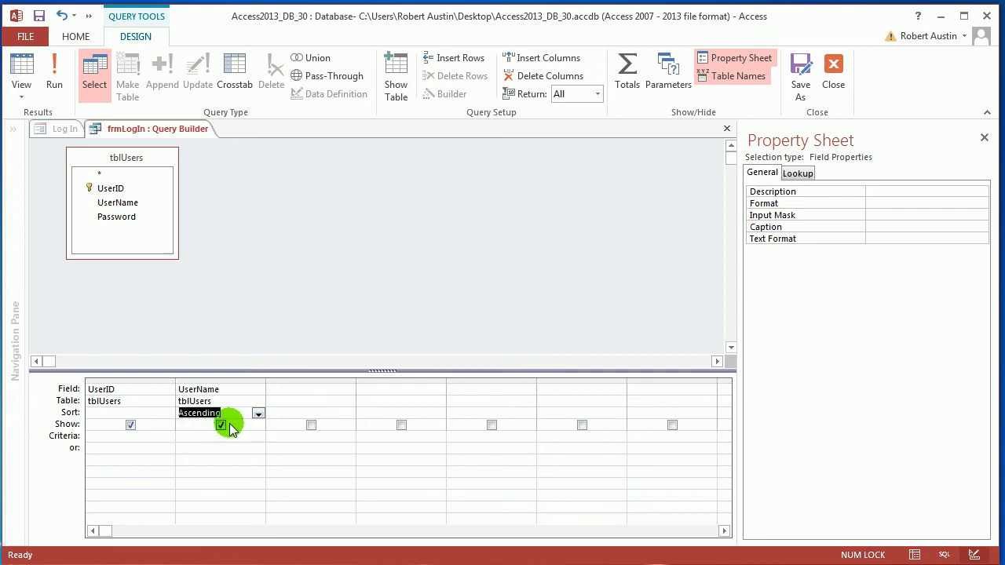
# Run the row source query to check its records, and close it, saving it as the row source of cboUser
pyautogui.click(55, 79)
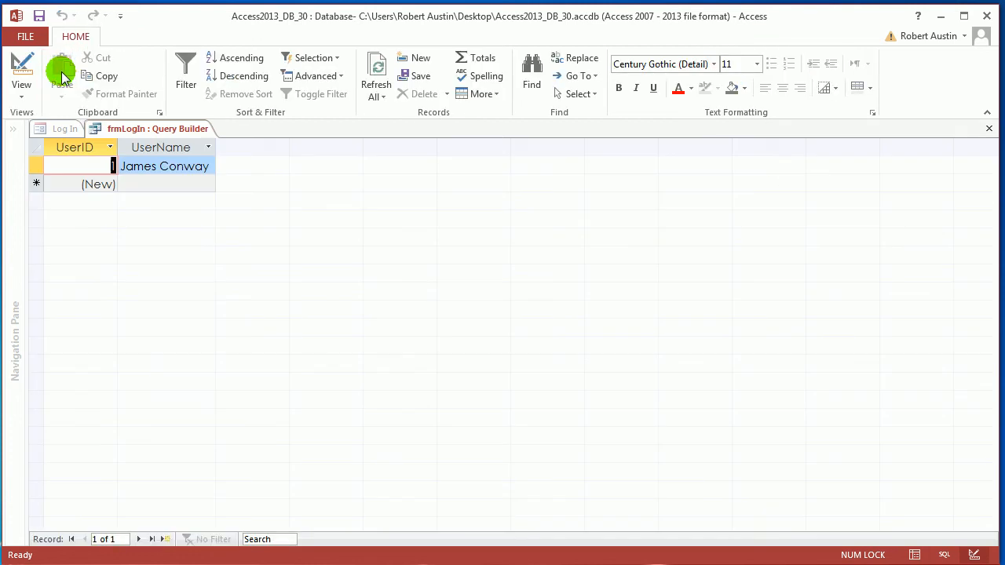
pyautogui.rightClick(172, 130)
pyautogui.rightClick(174, 129)
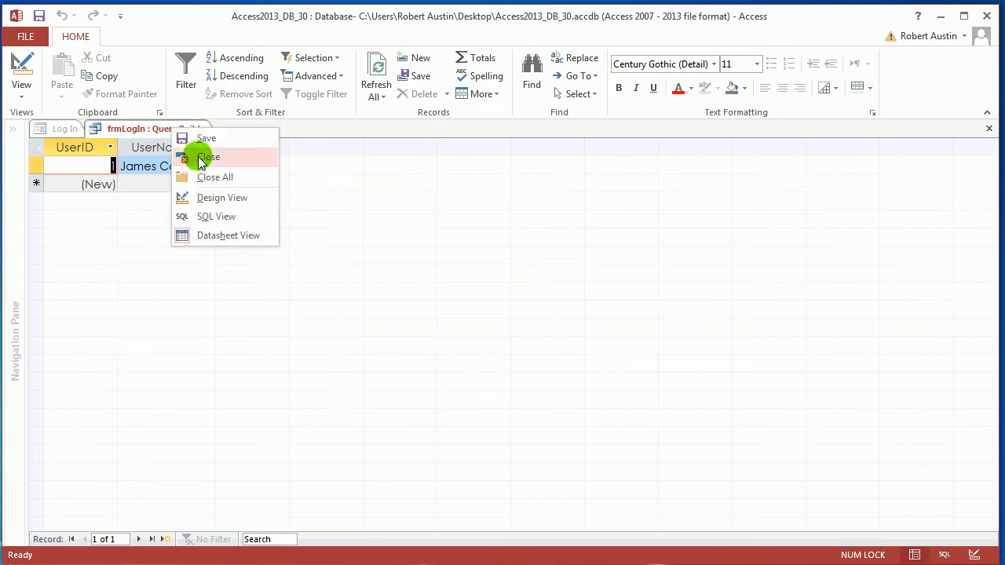
pyautogui.click(205, 157)
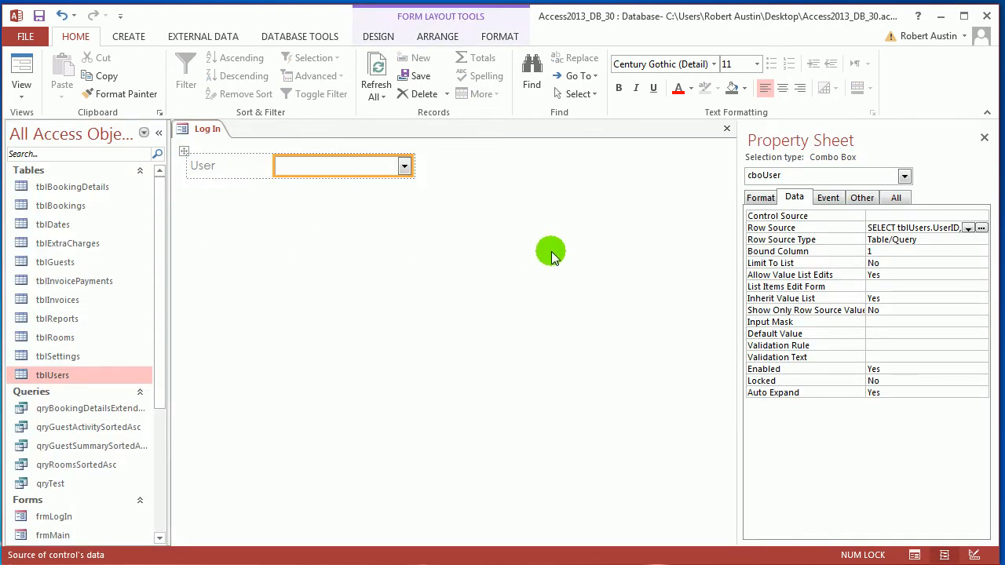
# Show the Log In form in Form View and choose the first entry in the User combo box
pyautogui.rightClick(208, 133)
pyautogui.click(255, 202)
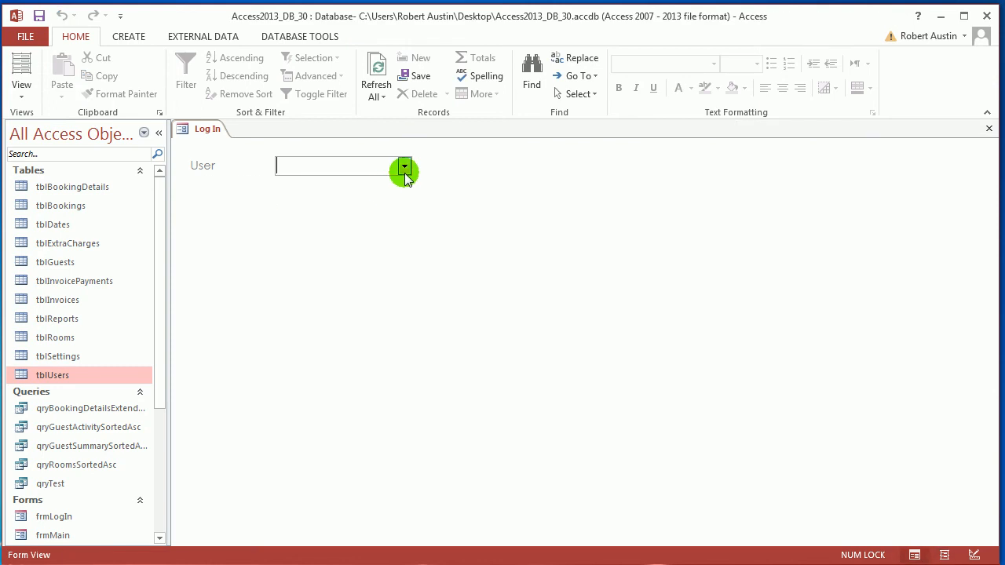
pyautogui.click(332, 186)
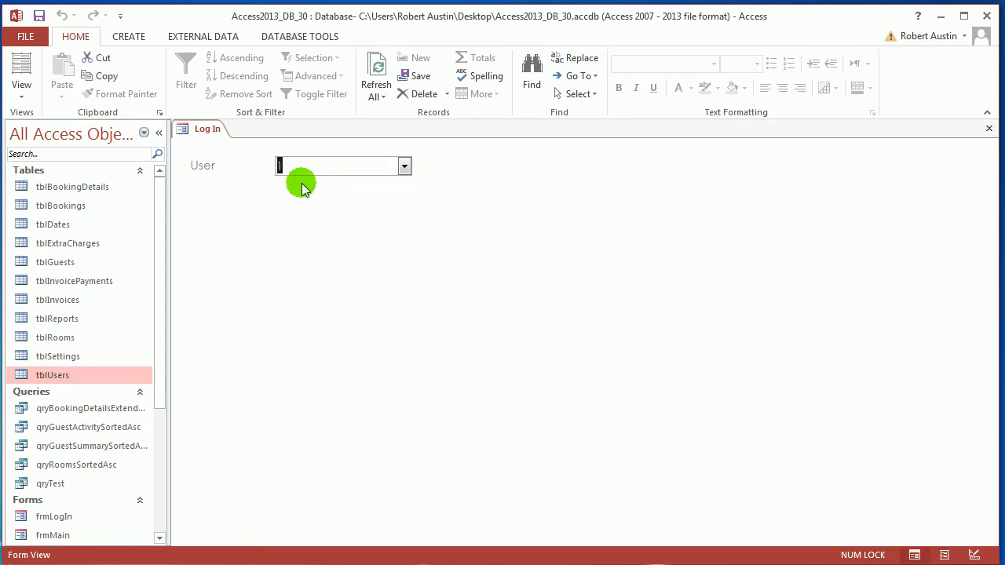
# Return to Layout View and set cboUser to a column count of 2 with column widths of 1cm;4cm
pyautogui.rightClick(205, 132)
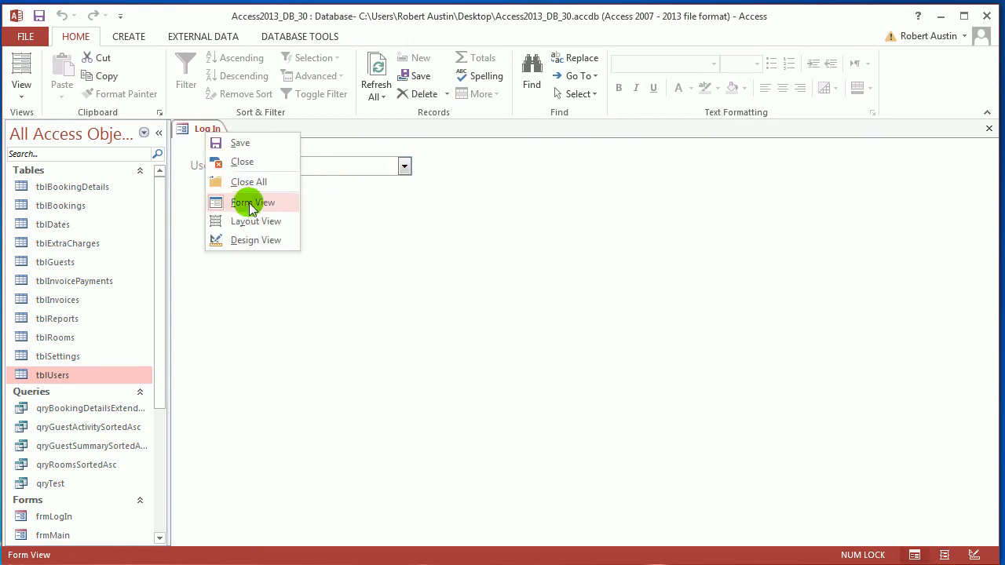
pyautogui.click(250, 223)
pyautogui.click(750, 196)
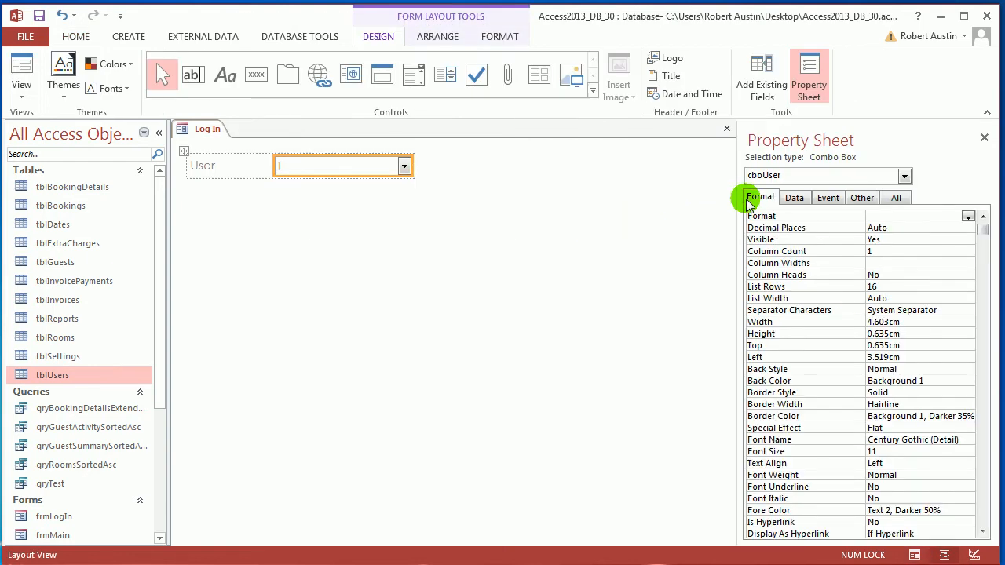
pyautogui.click(870, 251)
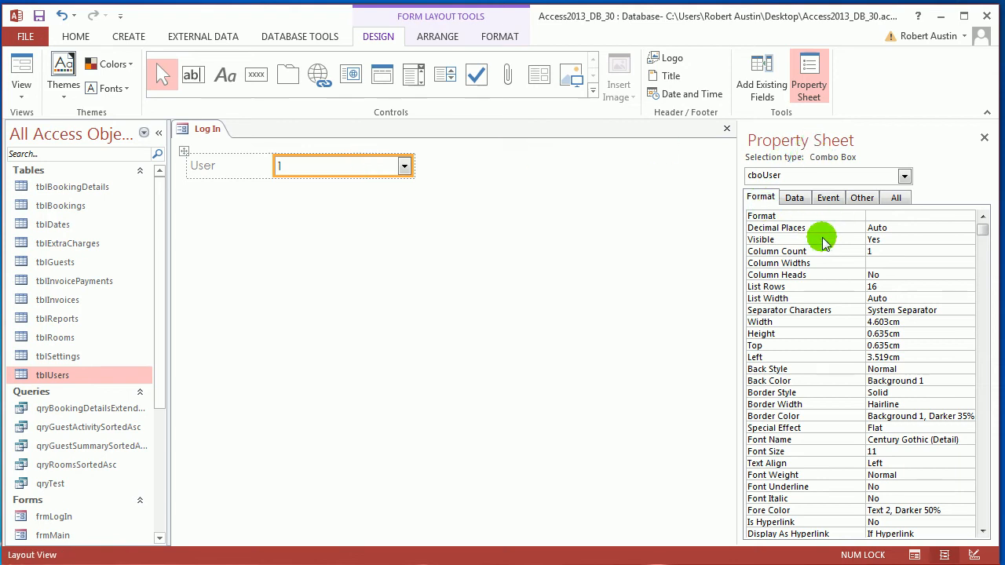
pyautogui.click(870, 252)
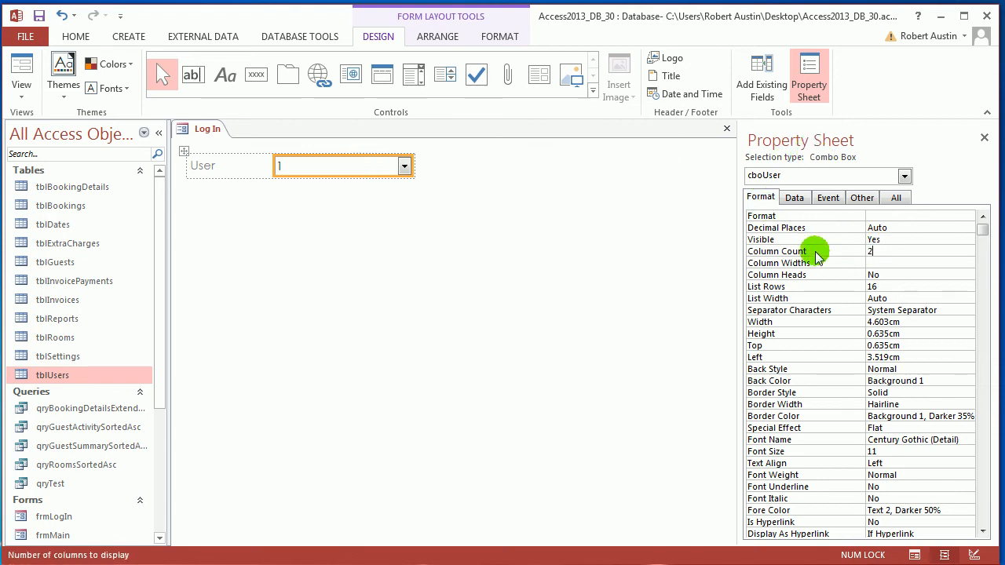
pyautogui.write('2')
pyautogui.press('Return')
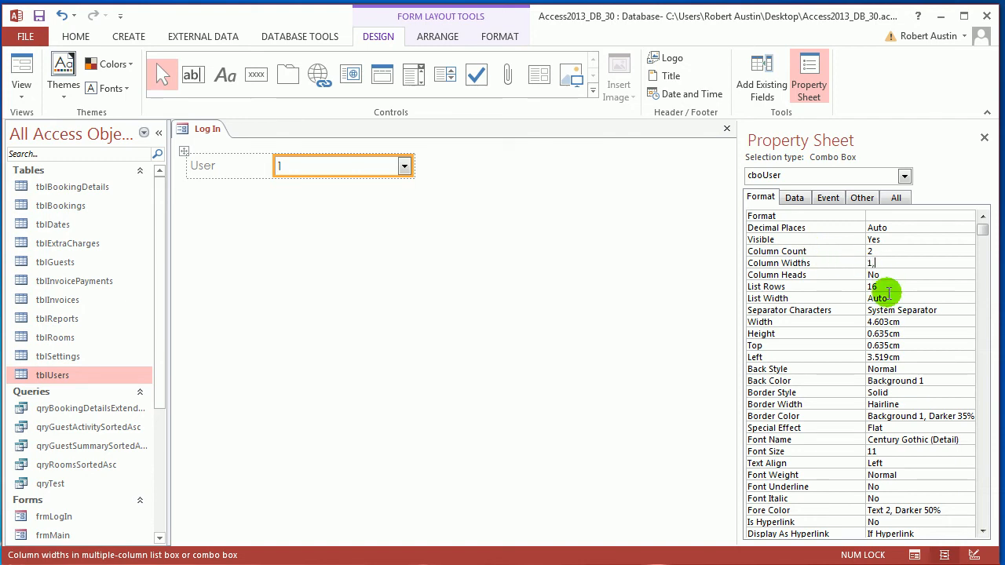
# Test the two-column User list in Form View by choosing the listed user
pyautogui.rightClick(202, 132)
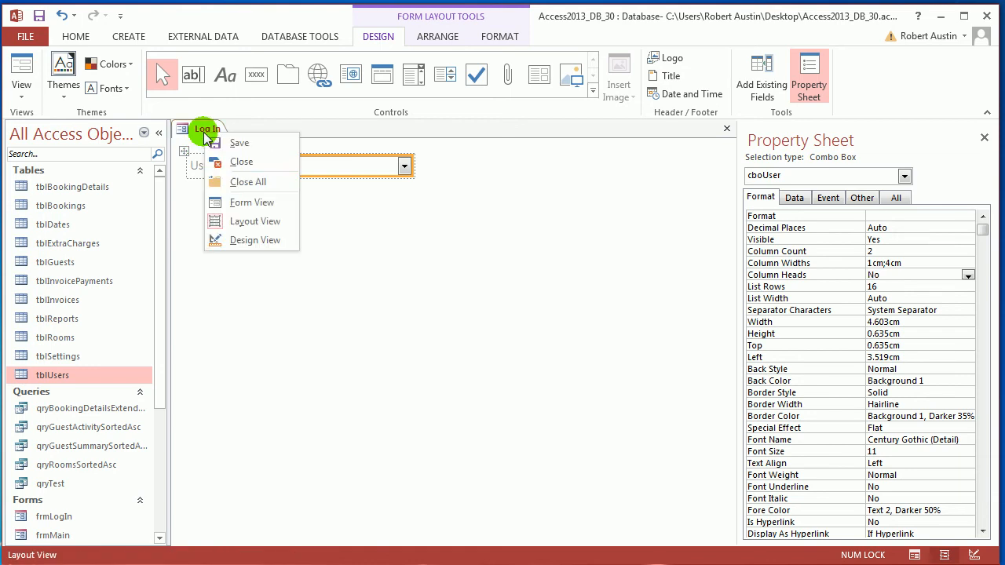
pyautogui.click(252, 202)
pyautogui.click(404, 166)
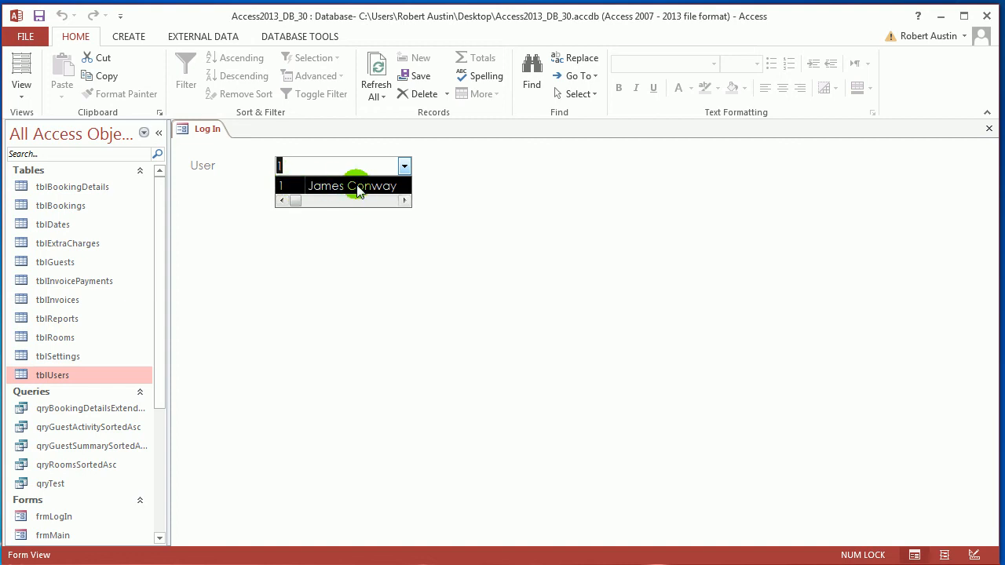
pyautogui.click(381, 186)
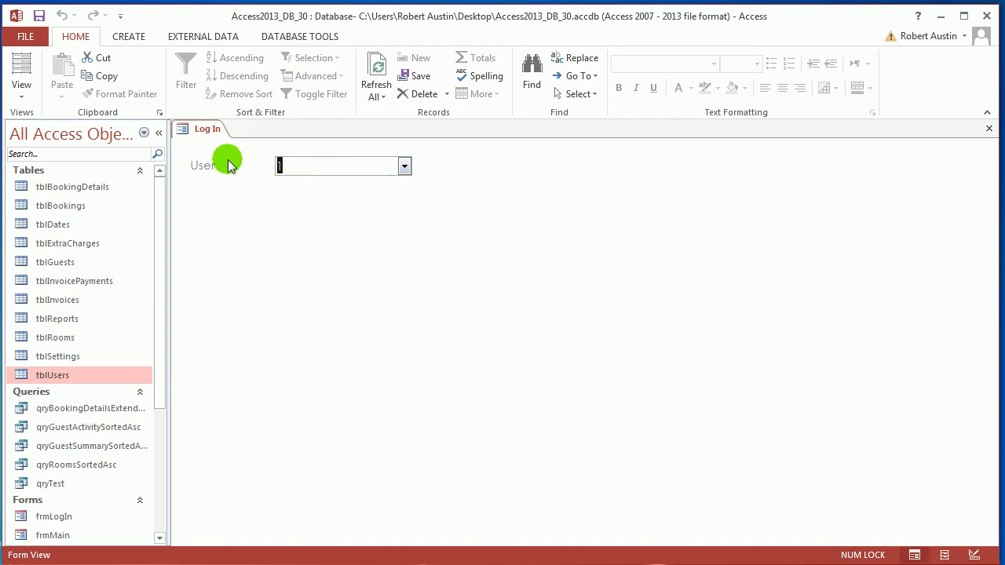
# Return to Layout View and hide the ID column of cboUser by setting the column widths to 0cm;4cm
pyautogui.rightClick(197, 134)
pyautogui.click(244, 218)
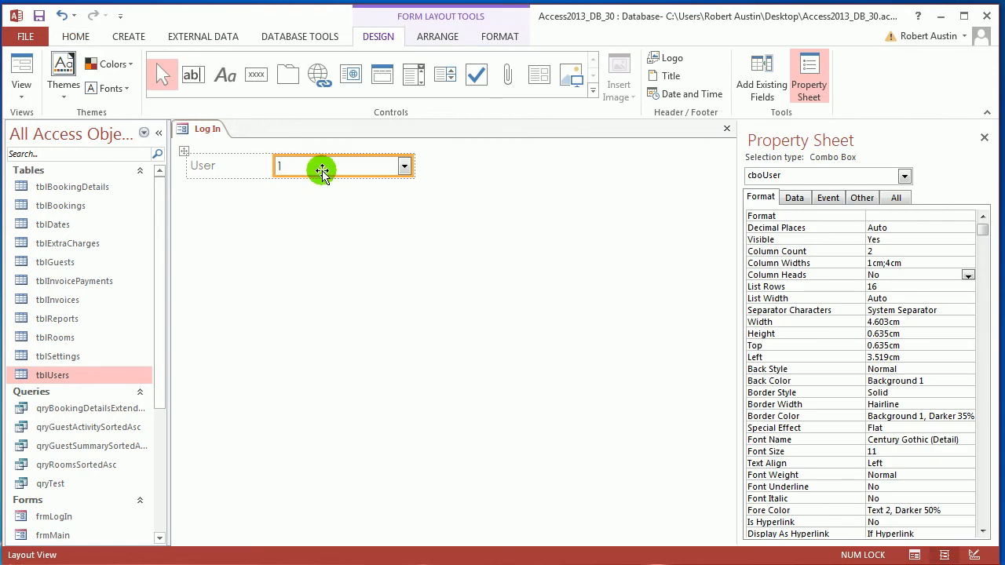
pyautogui.click(886, 265)
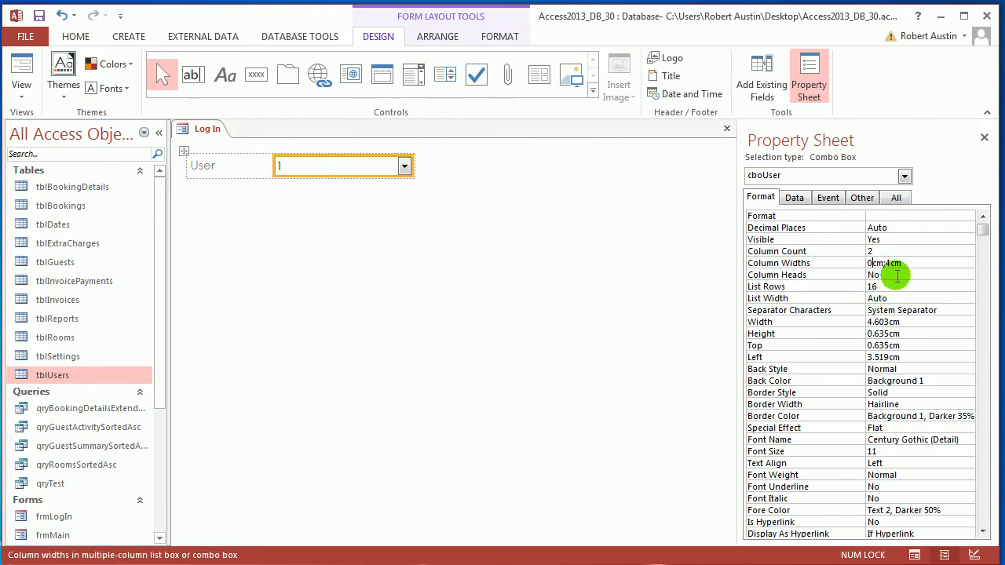
pyautogui.click(897, 275)
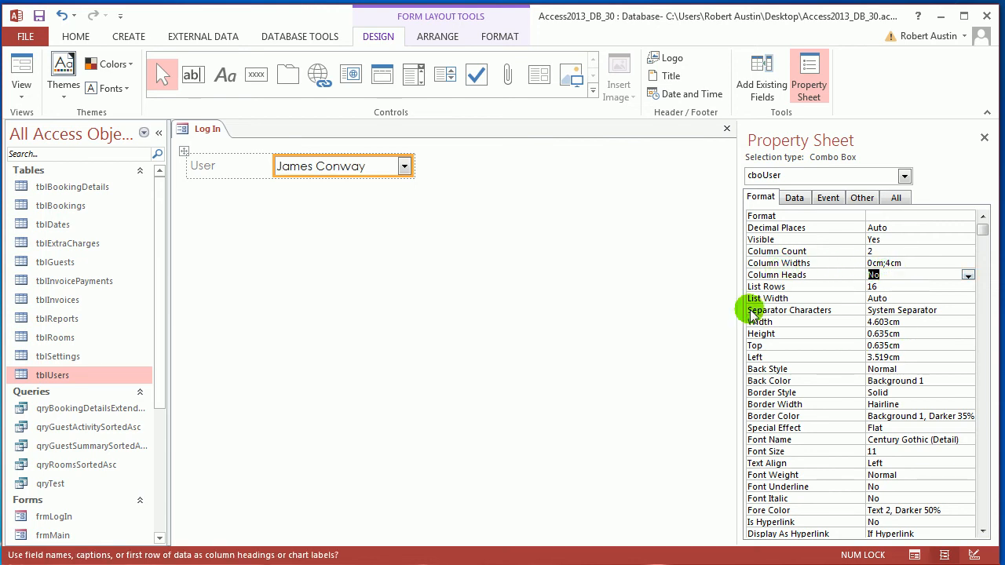
# Enter 0cm;4cm again as the column widths of cboUser
pyautogui.click(825, 263)
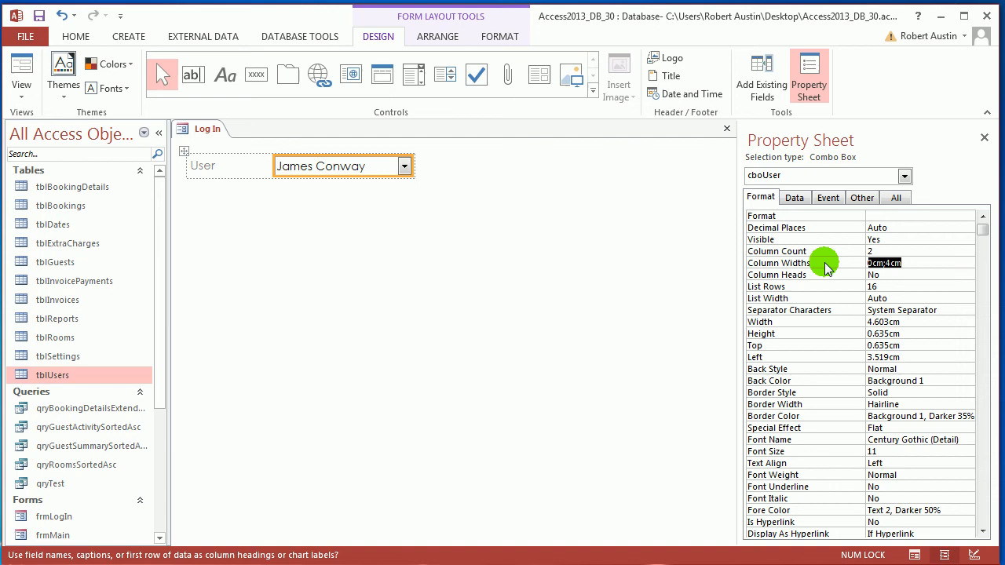
pyautogui.write('0;4')
pyautogui.click(786, 276)
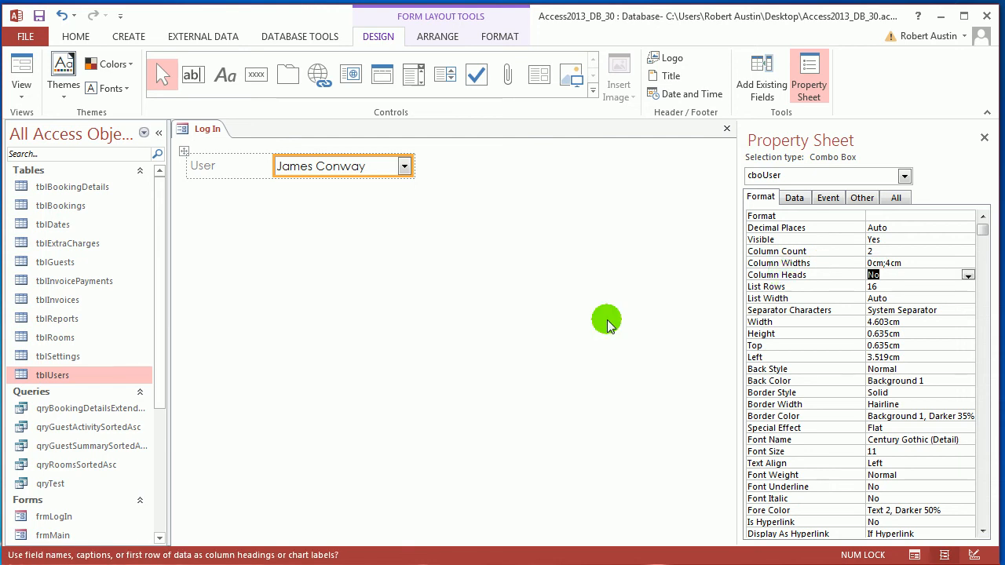
# Test the User combo box in Form View by choosing the listed user
pyautogui.rightClick(207, 130)
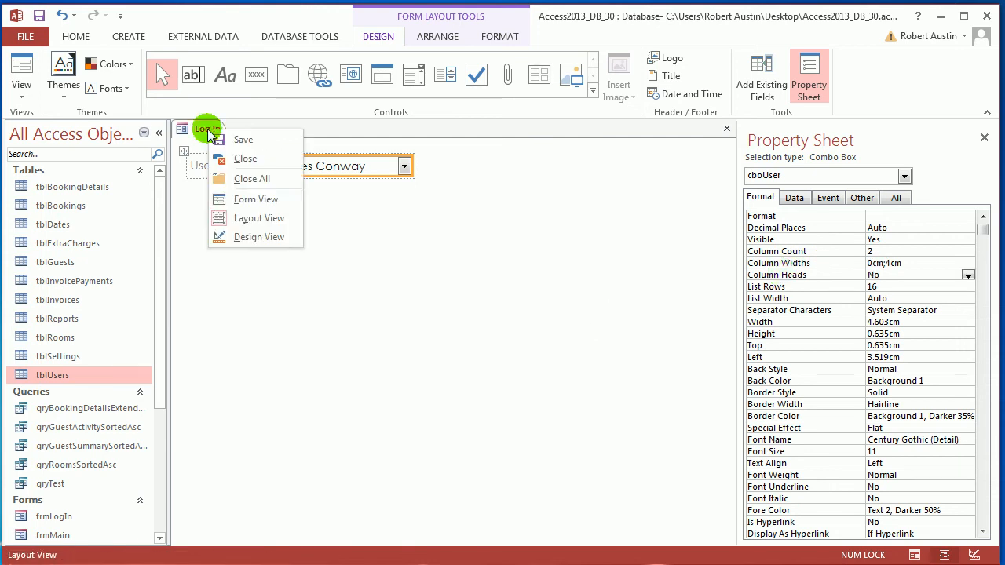
pyautogui.click(245, 195)
pyautogui.click(405, 167)
pyautogui.click(382, 190)
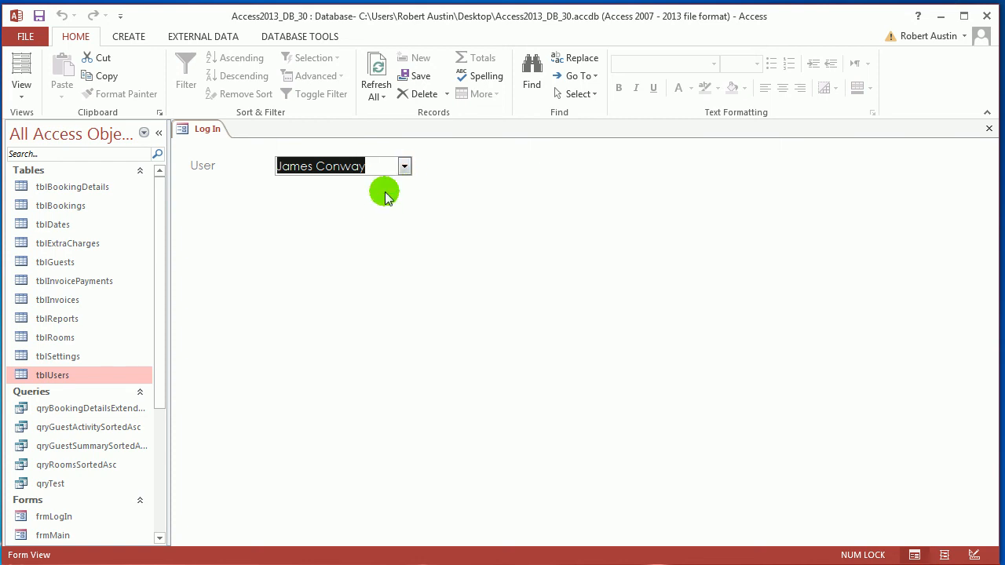
# Return to Layout View and add a text box directly below the User combo box
pyautogui.rightClick(197, 128)
pyautogui.click(217, 137)
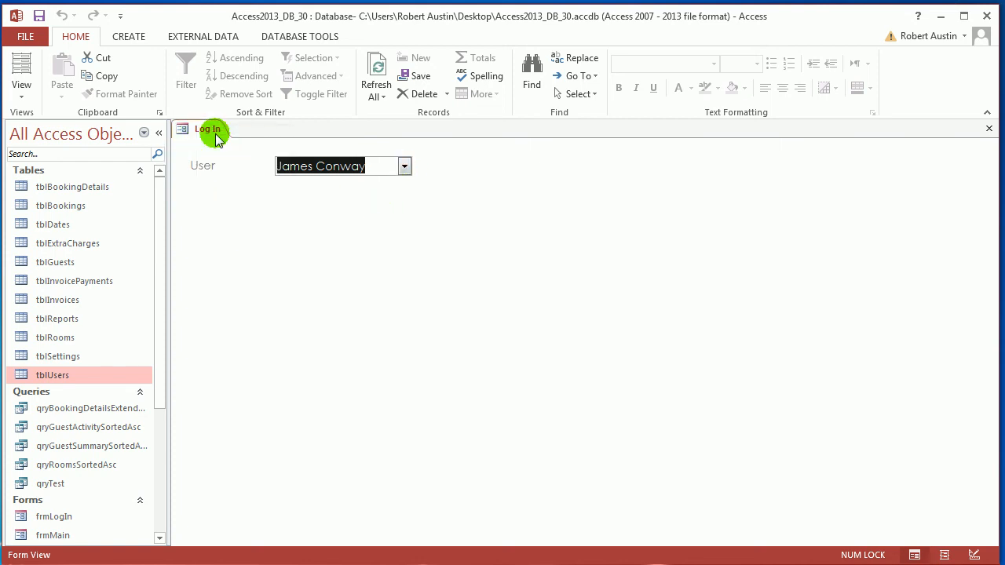
pyautogui.rightClick(213, 138)
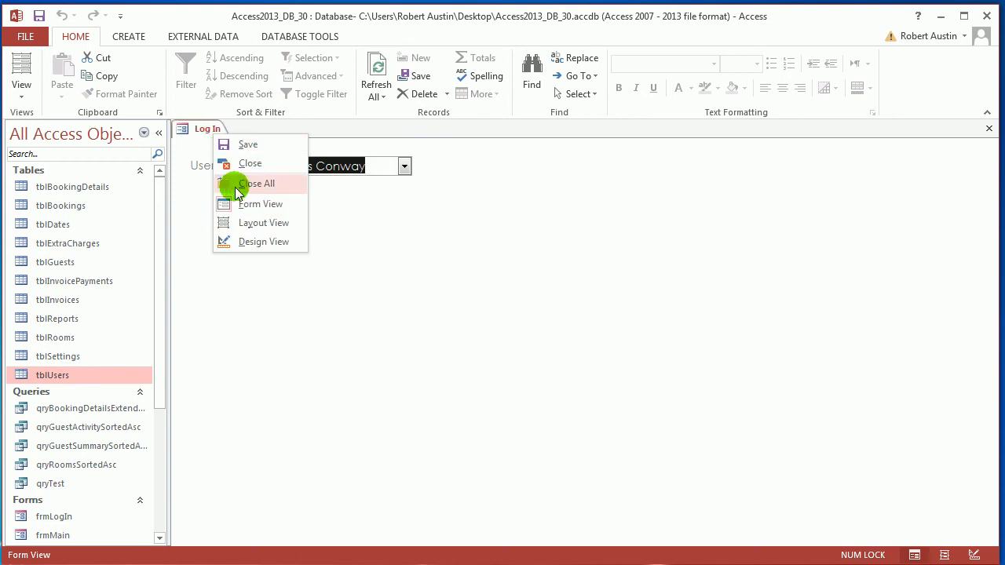
pyautogui.click(249, 220)
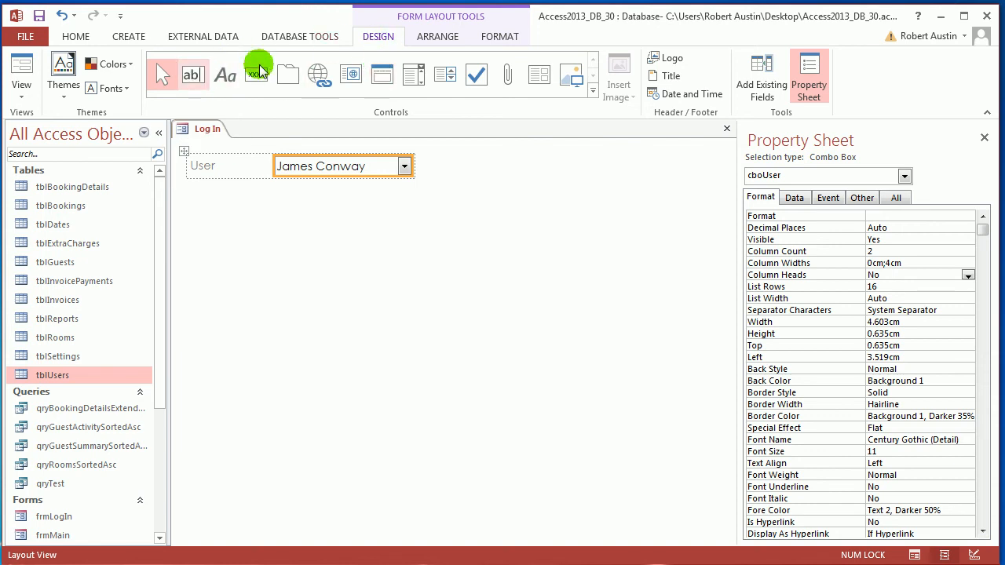
pyautogui.click(194, 73)
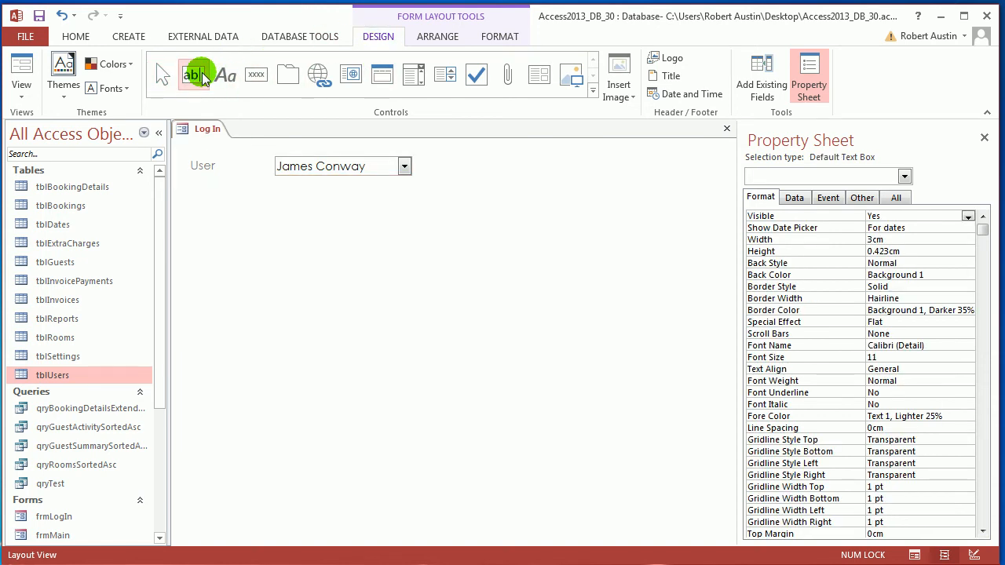
pyautogui.click(324, 190)
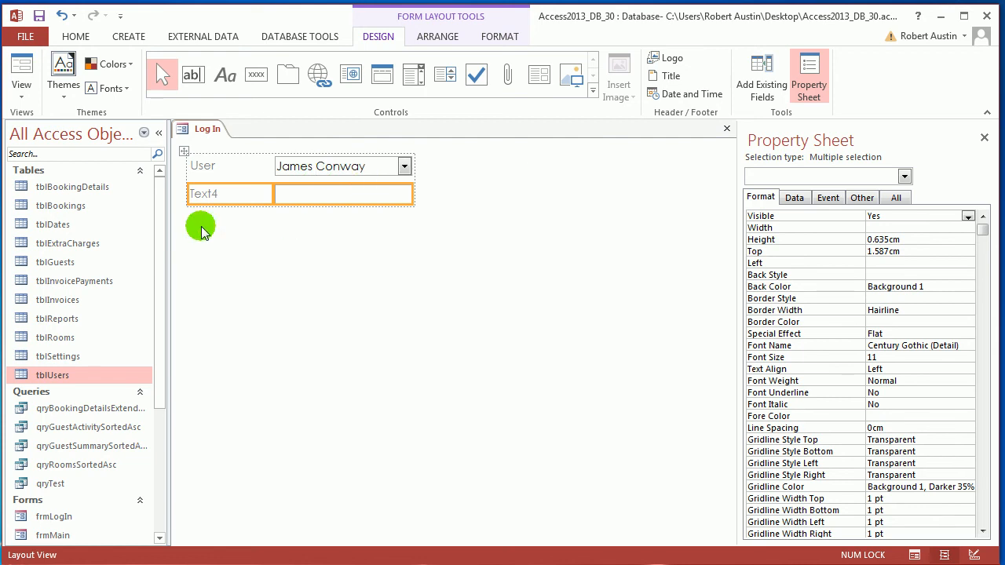
# Change the new text box's label to Password
pyautogui.click(229, 195)
pyautogui.click(229, 194)
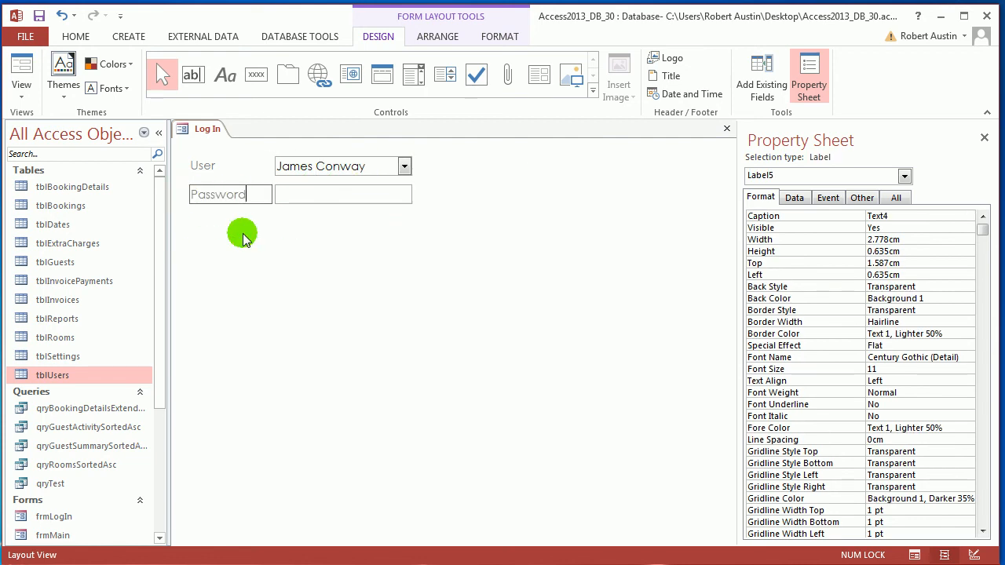
pyautogui.write('Password')
pyautogui.click(242, 238)
# Give the text box beside the Password label the Sunken special effect
pyautogui.click(329, 195)
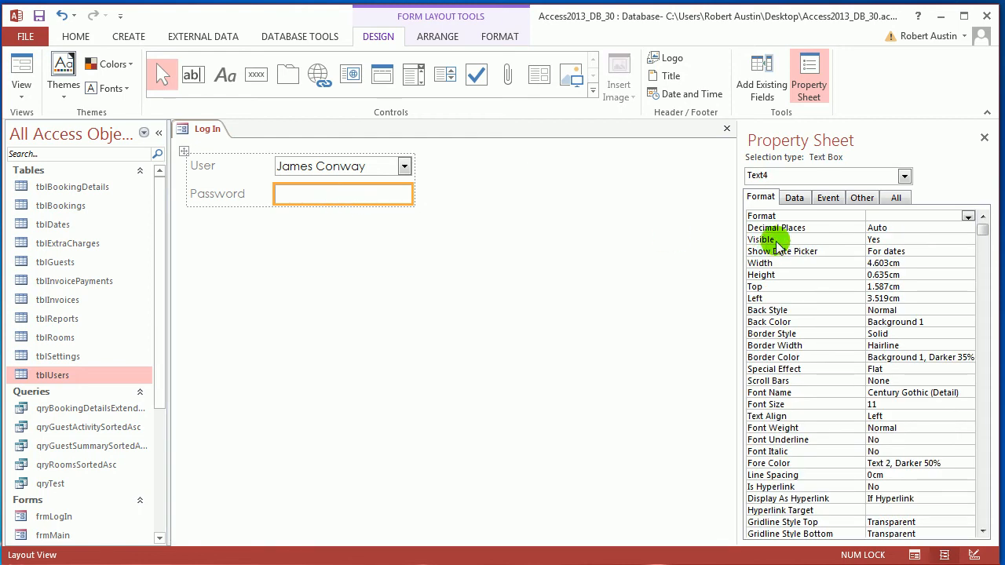
pyautogui.click(969, 369)
pyautogui.click(460, 310)
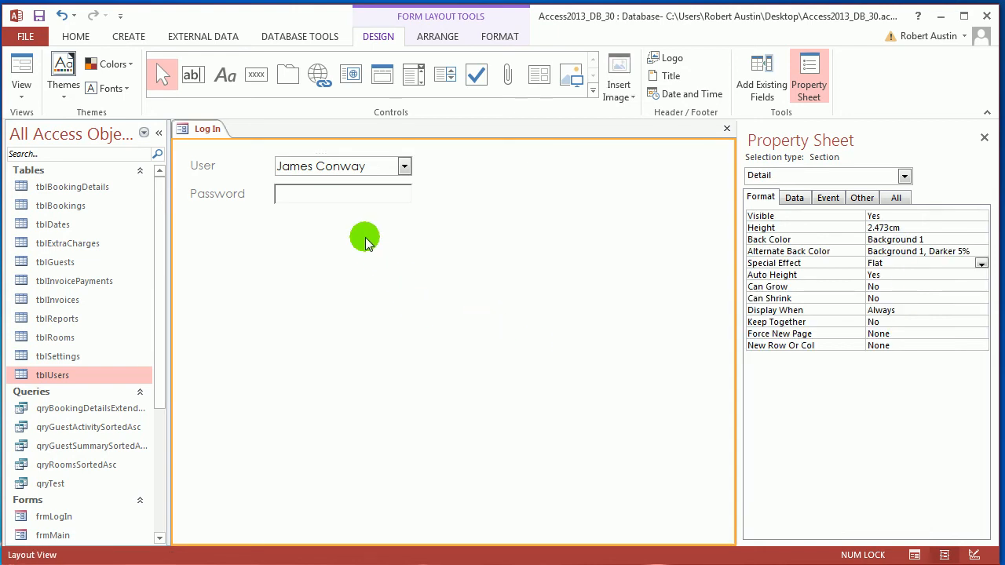
# Test the Password text box in Form View by entering a trial password and clearing it
pyautogui.rightClick(205, 131)
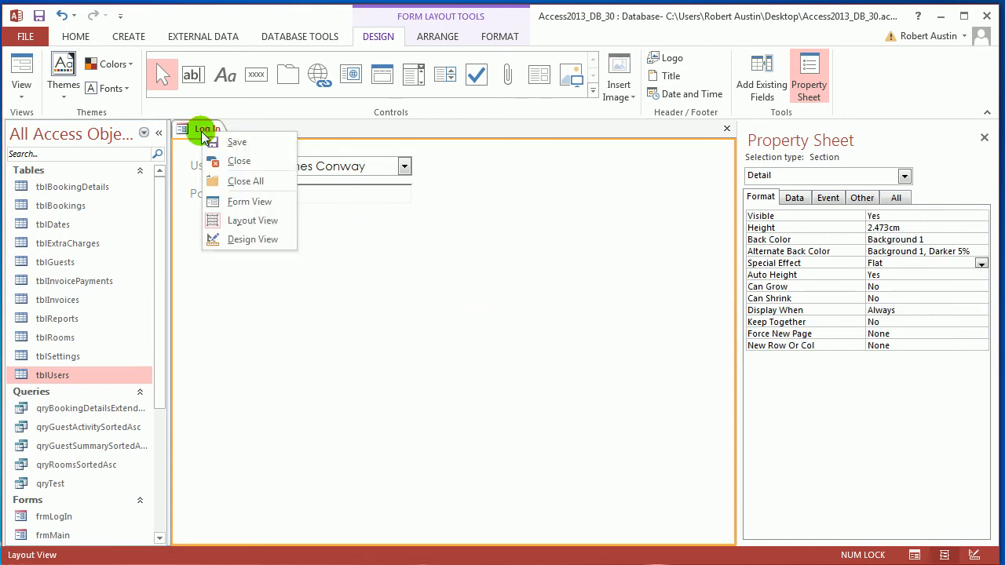
pyautogui.click(246, 202)
pyautogui.click(331, 197)
pyautogui.write('sadfasfd')
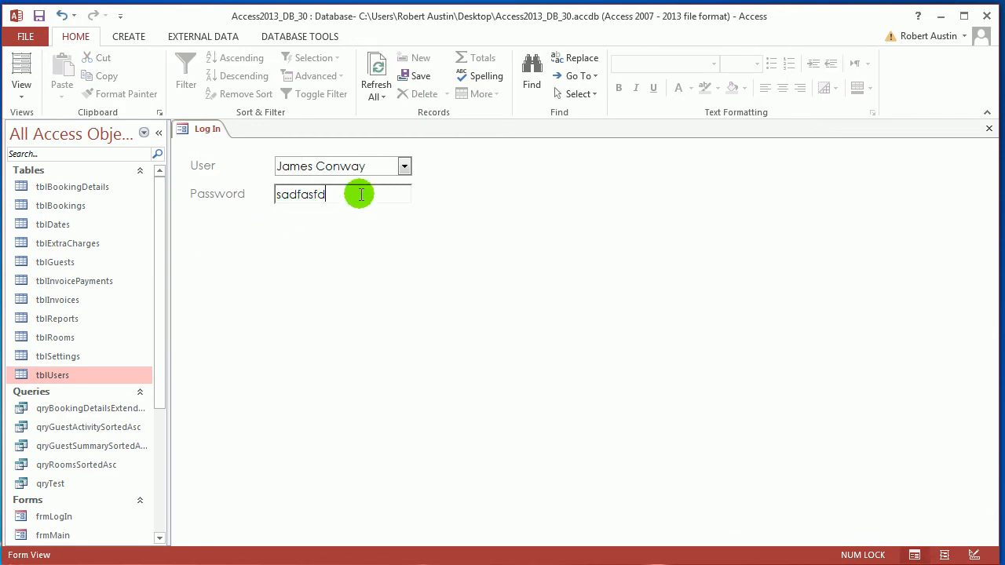
pyautogui.moveTo(332, 194); pyautogui.dragTo(281, 194)
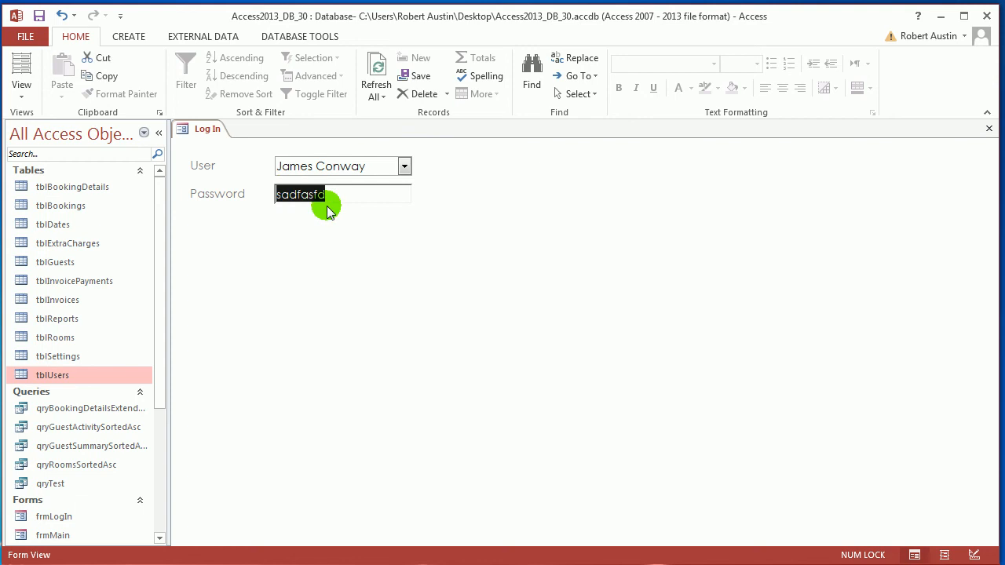
pyautogui.press('BackSpace')
# Return to Layout View and rename the password text box as txtPassword
pyautogui.rightClick(202, 131)
pyautogui.click(258, 220)
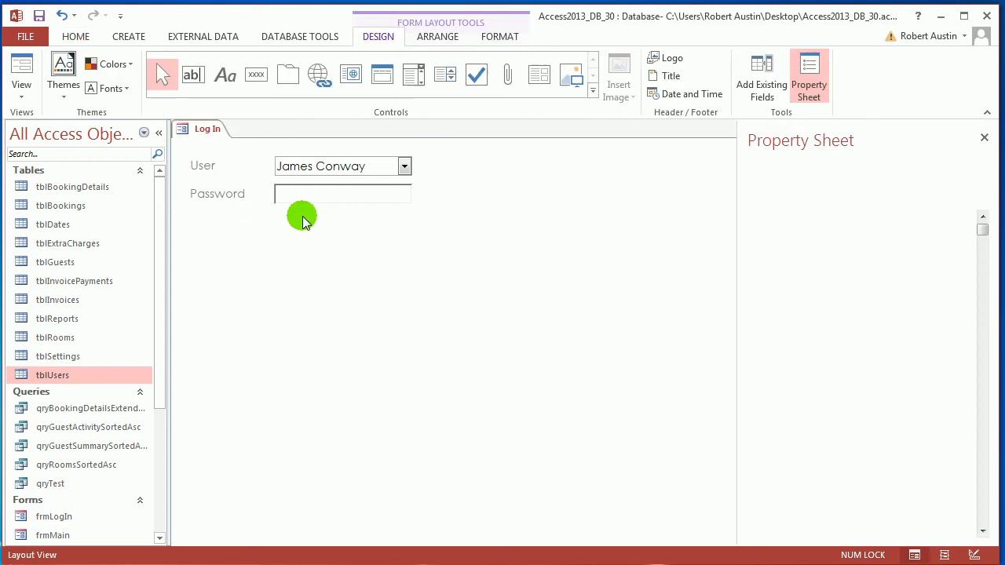
pyautogui.click(325, 202)
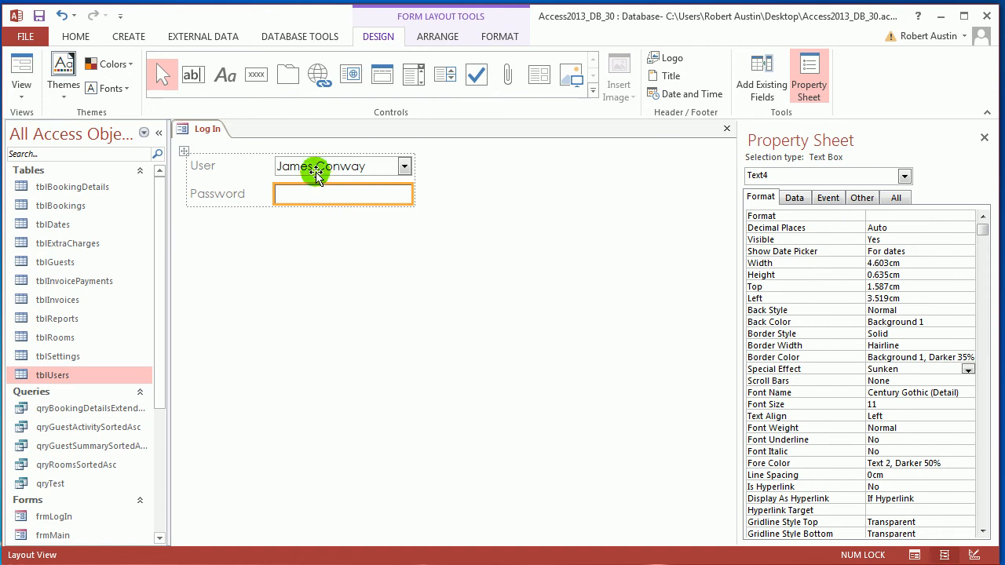
pyautogui.click(863, 198)
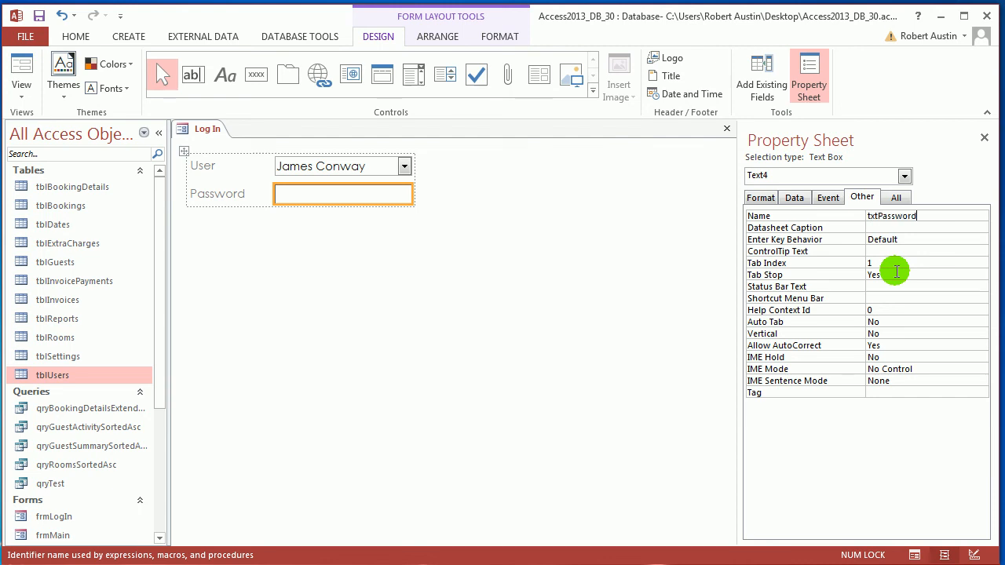
pyautogui.press('Return')
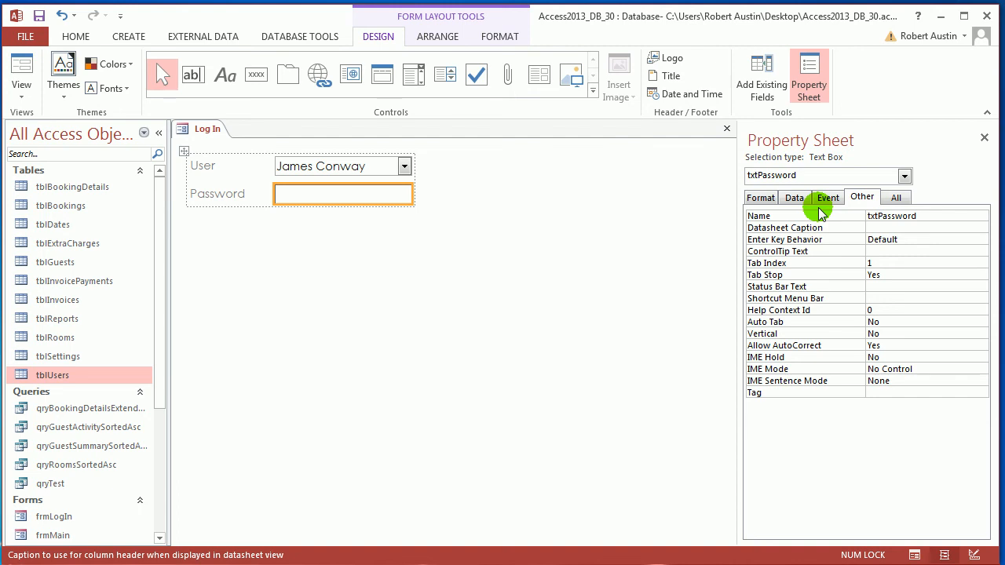
# Apply the Password input mask to txtPassword with the Input Mask Wizard
pyautogui.click(760, 197)
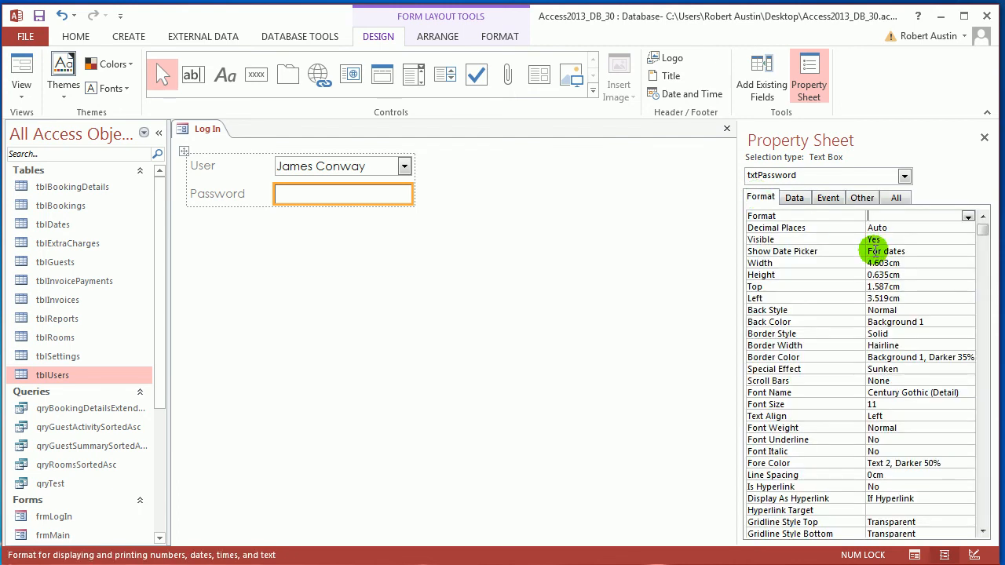
pyautogui.click(795, 201)
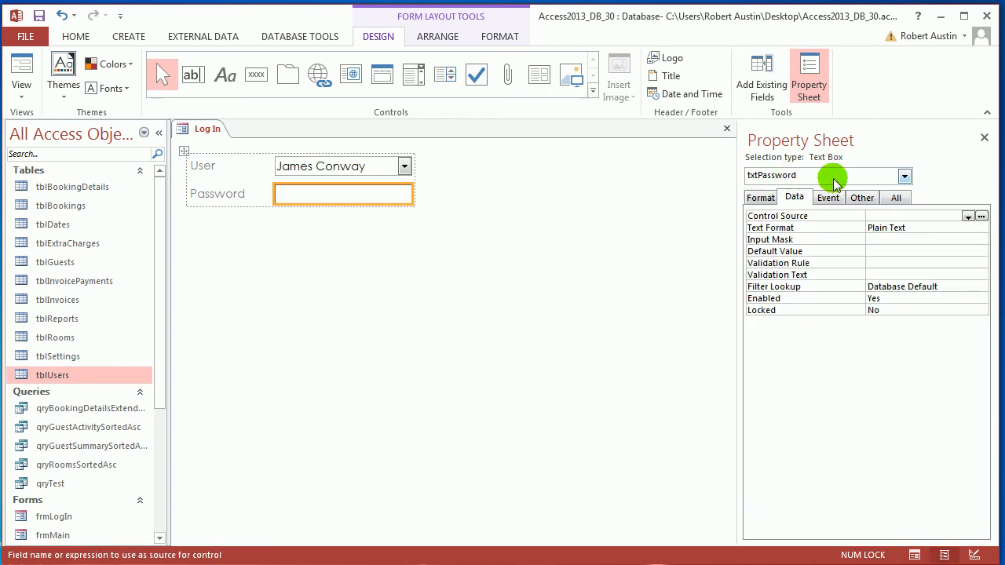
pyautogui.click(903, 240)
pyautogui.click(982, 240)
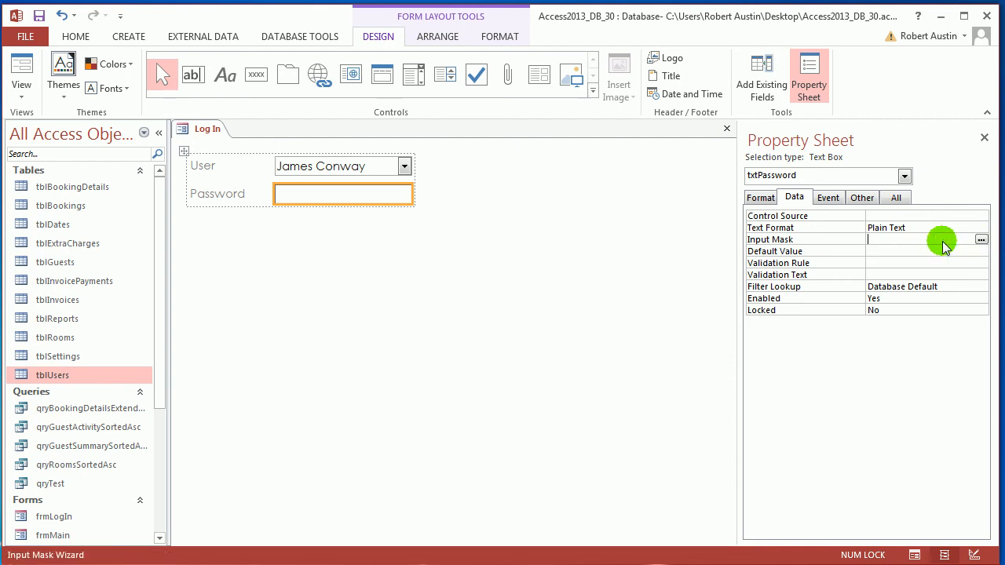
pyautogui.click(380, 248)
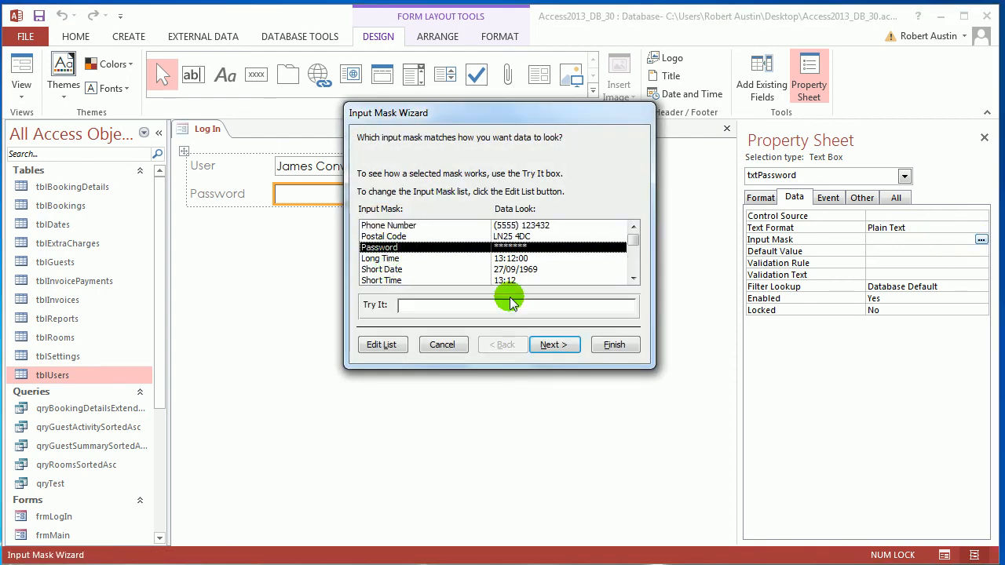
pyautogui.click(554, 345)
pyautogui.click(615, 345)
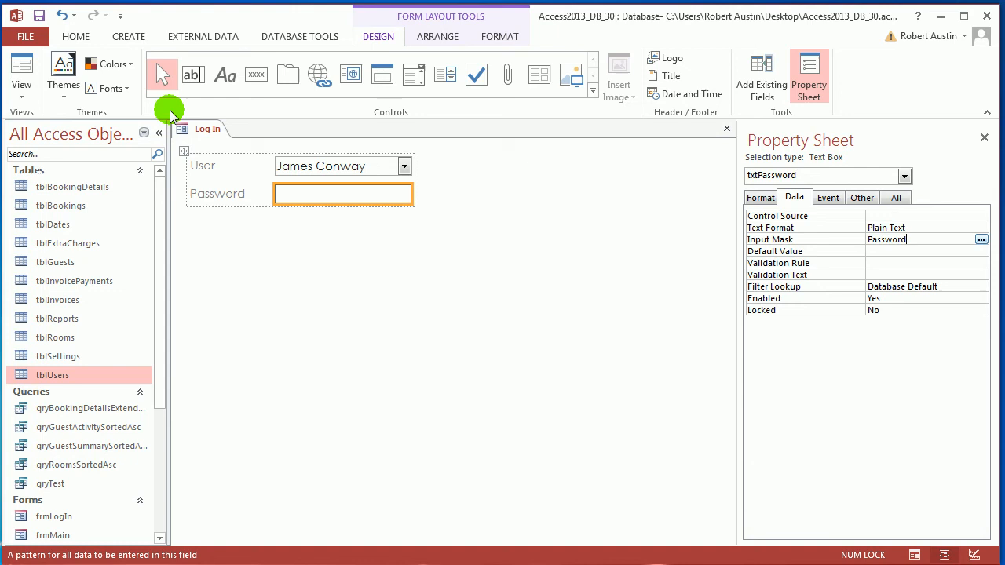
# Test the masked Password text box in Form View with a trial password, returning to Layout View when done
pyautogui.rightClick(207, 128)
pyautogui.click(262, 197)
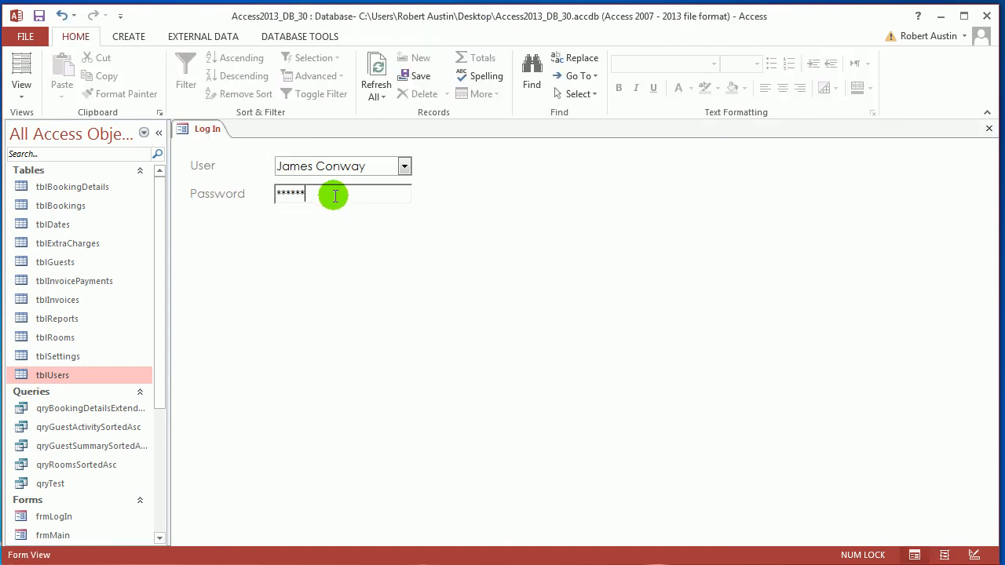
pyautogui.rightClick(216, 134)
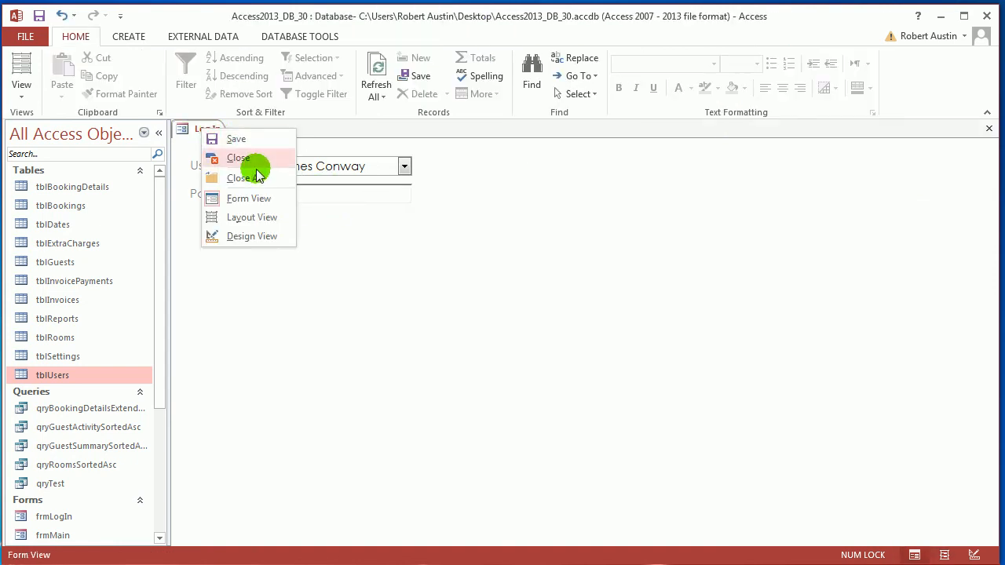
pyautogui.click(263, 215)
# Add a command button below the Password text box and cancel the Command Button Wizard
pyautogui.click(259, 75)
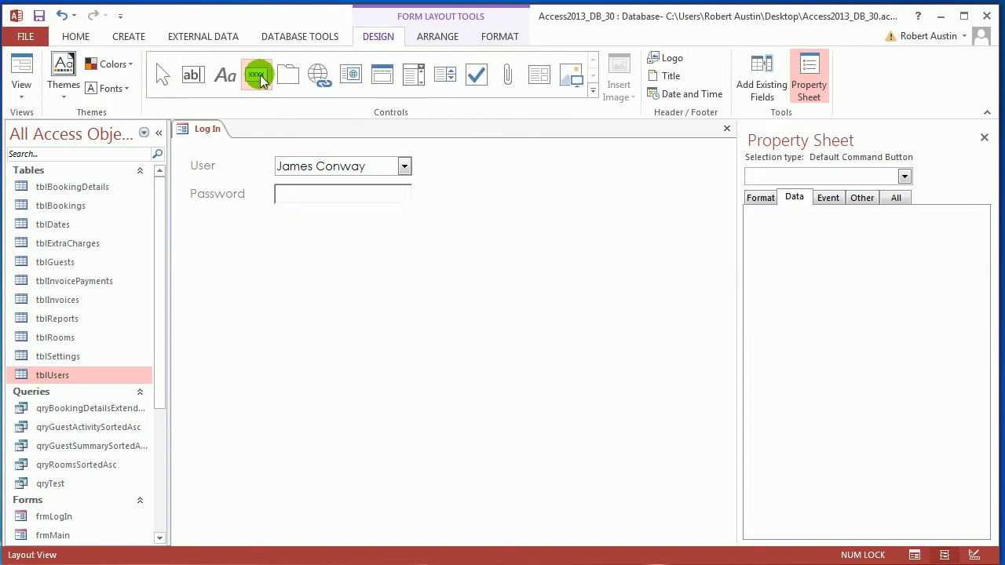
pyautogui.click(360, 209)
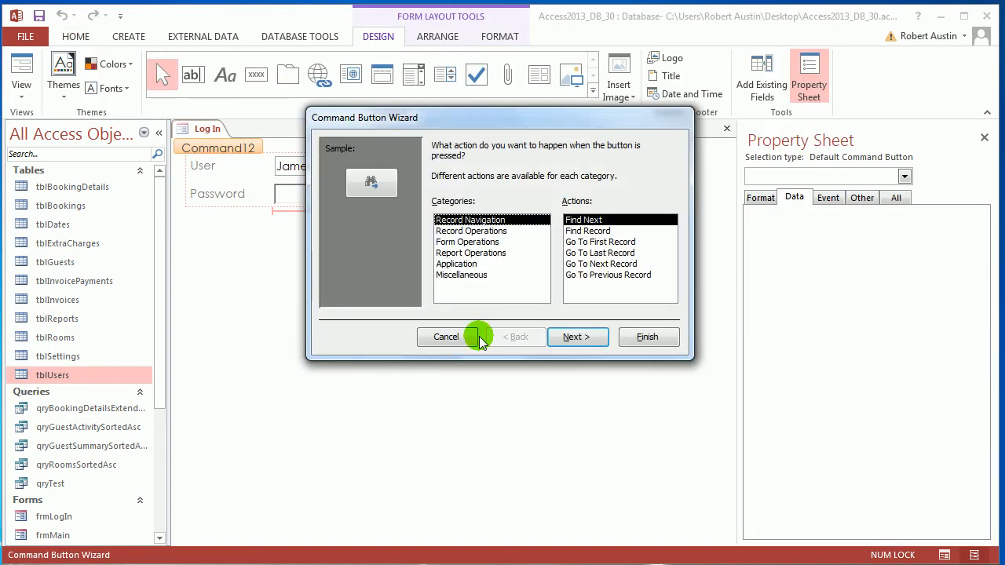
pyautogui.click(470, 333)
# Rename the new command button as cmdSubmit
pyautogui.click(862, 198)
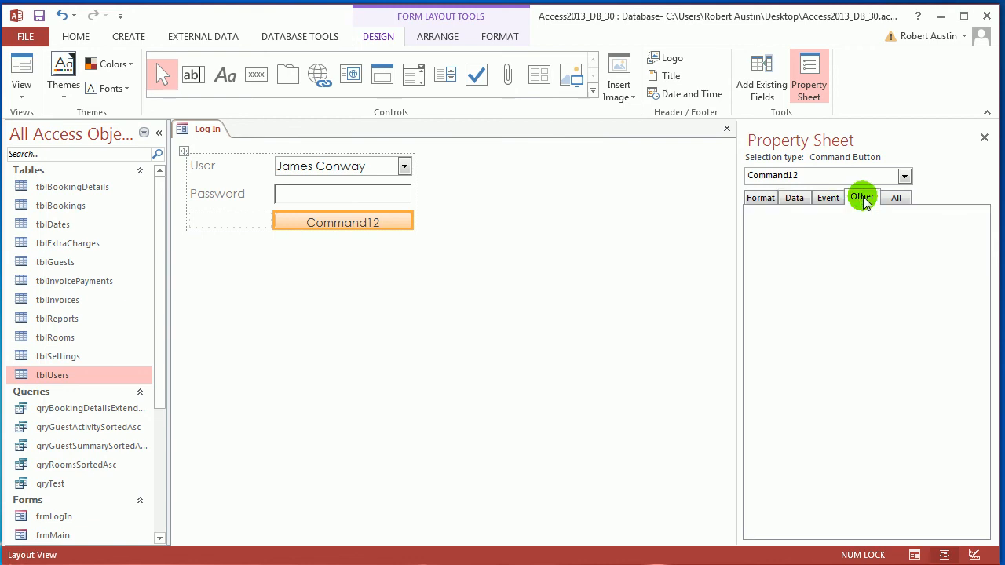
pyautogui.click(880, 217)
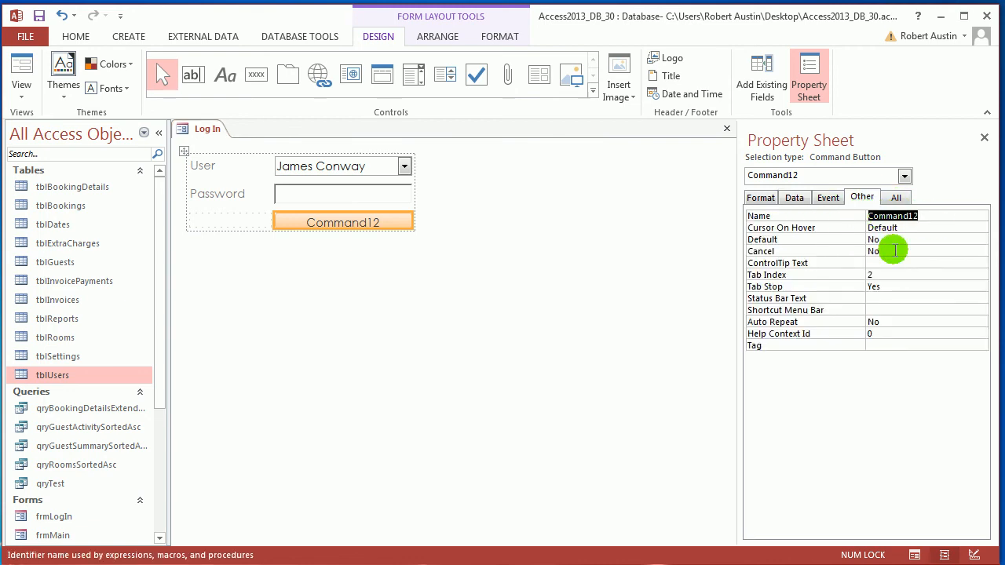
pyautogui.write('cmdSubmi')
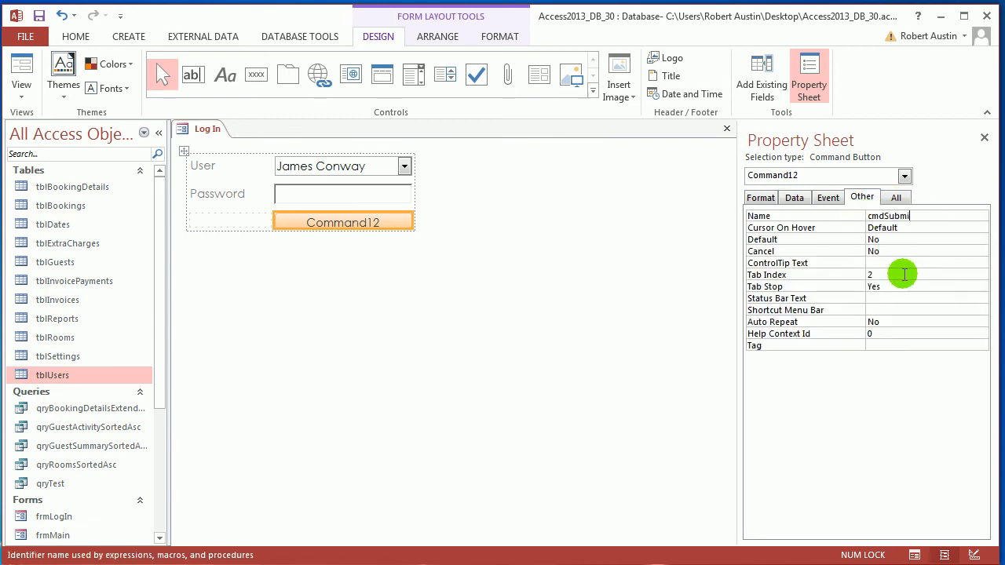
pyautogui.write('t')
pyautogui.press('Return')
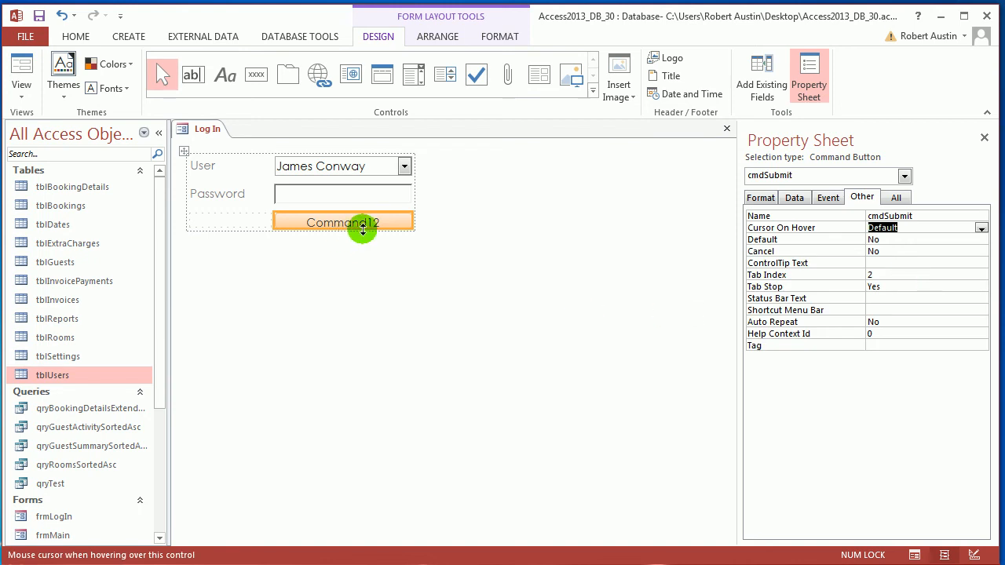
# Set the caption of cmdSubmit to Submit
pyautogui.click(760, 197)
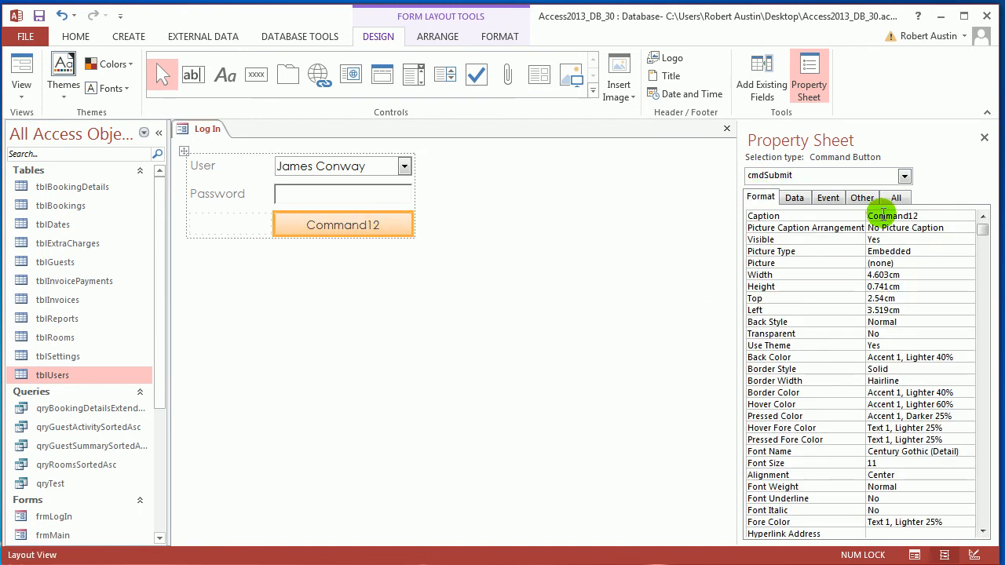
pyautogui.click(925, 215)
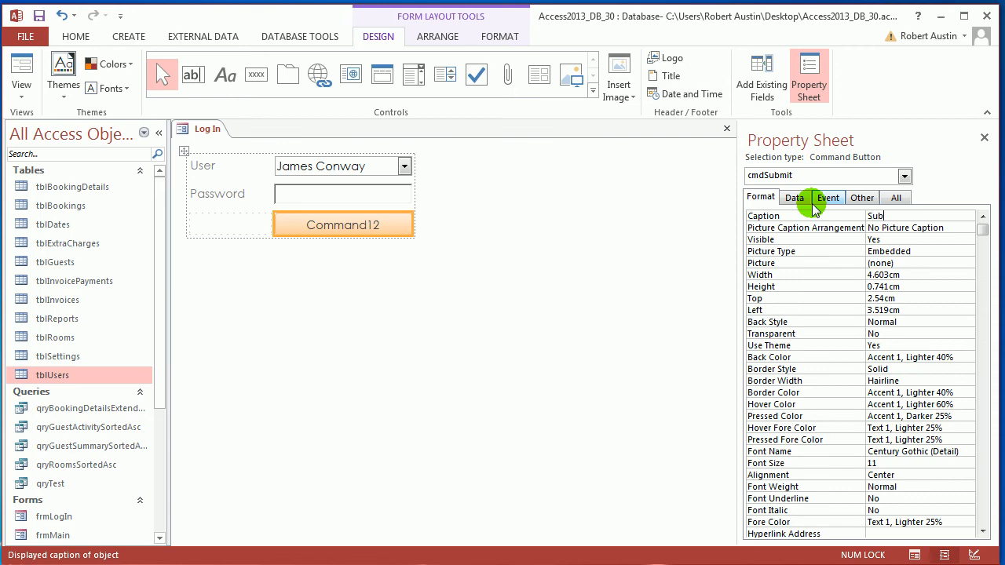
pyautogui.press('Return')
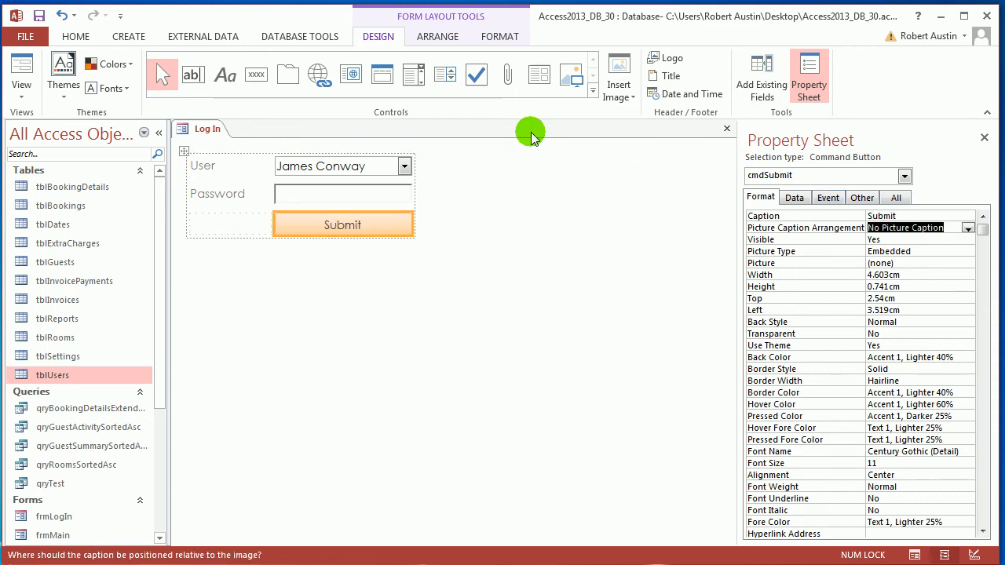
# Set the log-in form's Pop Up and Modal properties to Yes and save the form
pyautogui.rightClick(203, 130)
pyautogui.click(220, 139)
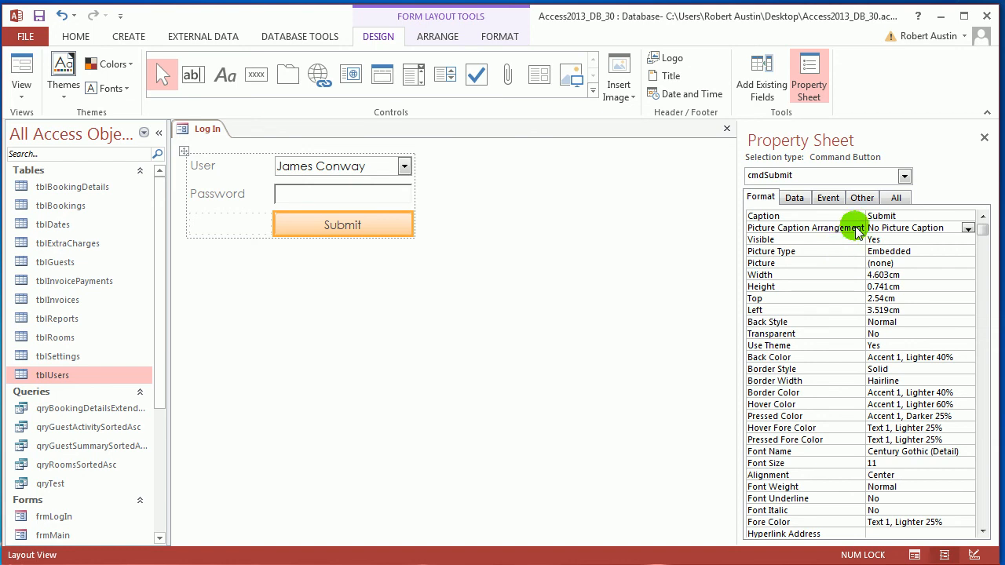
pyautogui.click(906, 179)
pyautogui.press('f')
pyautogui.click(839, 222)
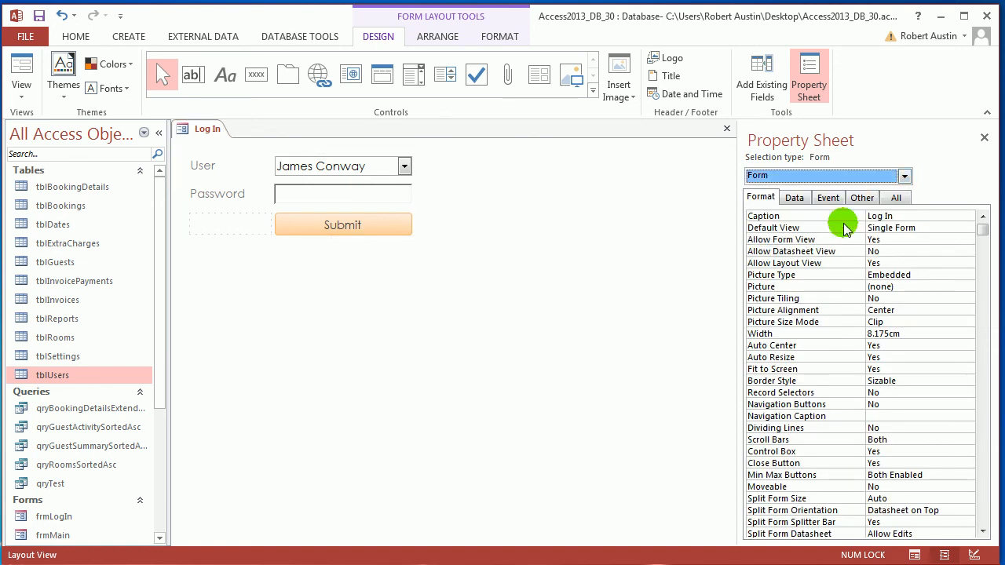
pyautogui.click(860, 197)
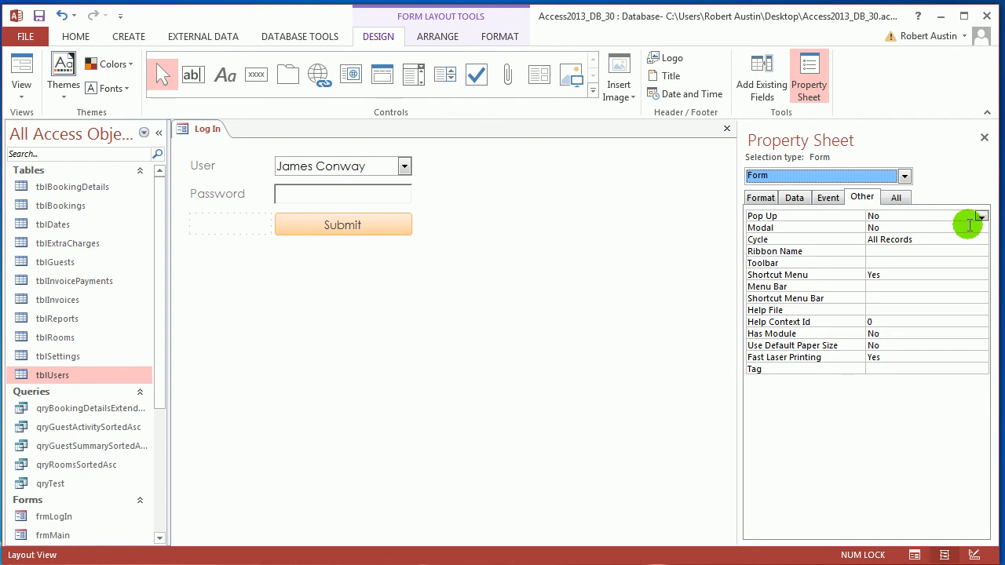
pyautogui.click(980, 218)
pyautogui.click(968, 230)
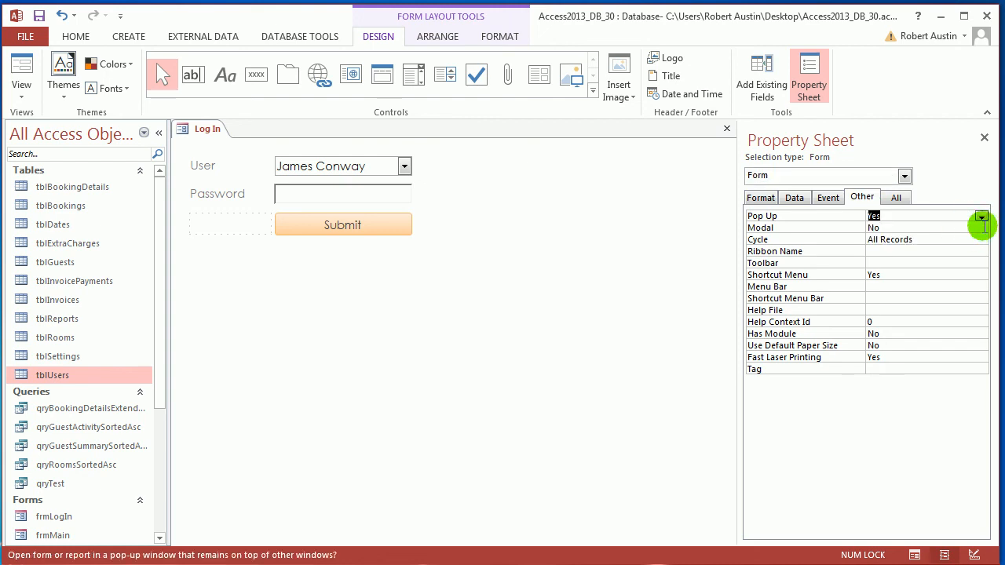
pyautogui.click(982, 227)
pyautogui.click(956, 239)
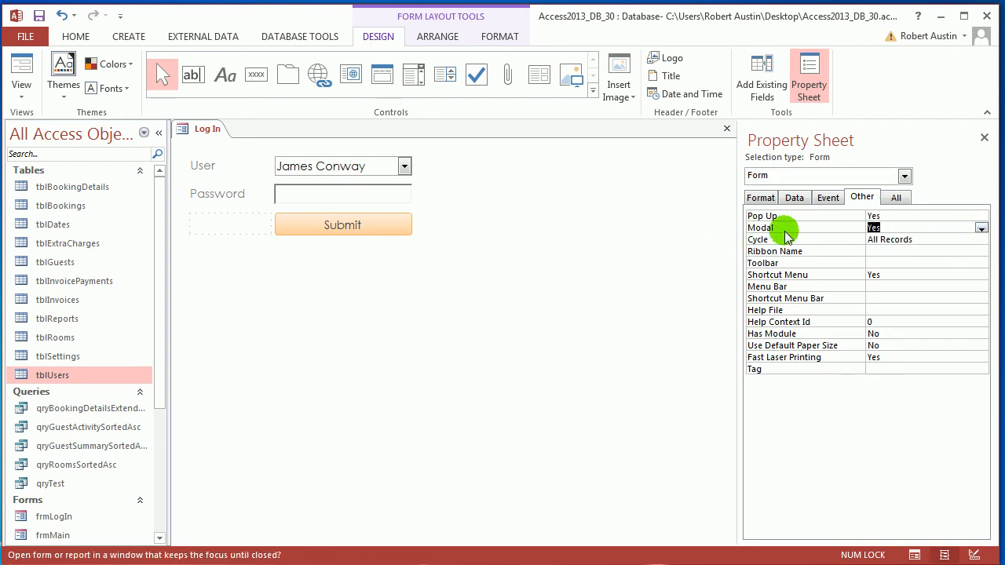
pyautogui.rightClick(202, 127)
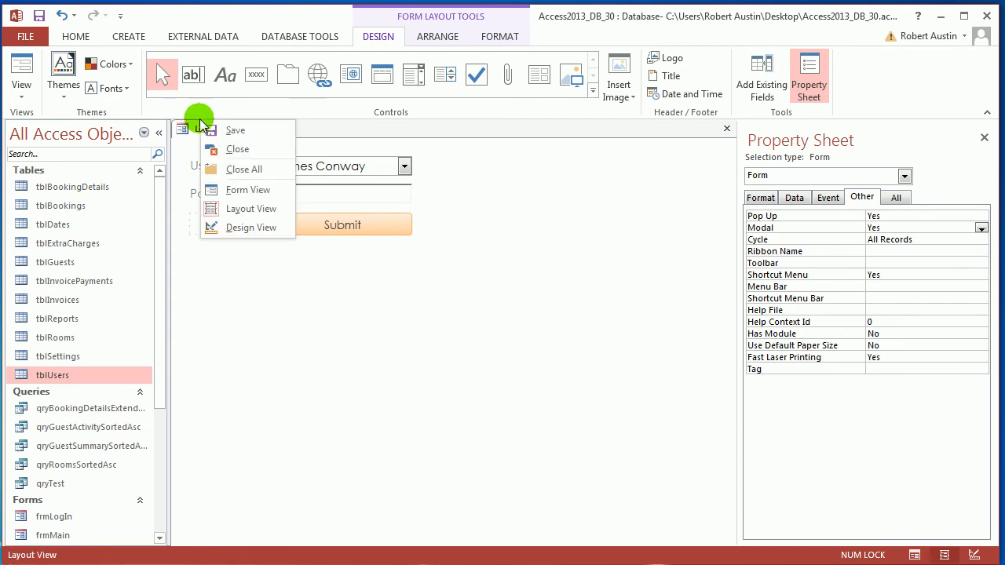
pyautogui.click(222, 135)
# Preview the form in Form View, move its window, try interacting outside it, and close the form
pyautogui.rightClick(222, 135)
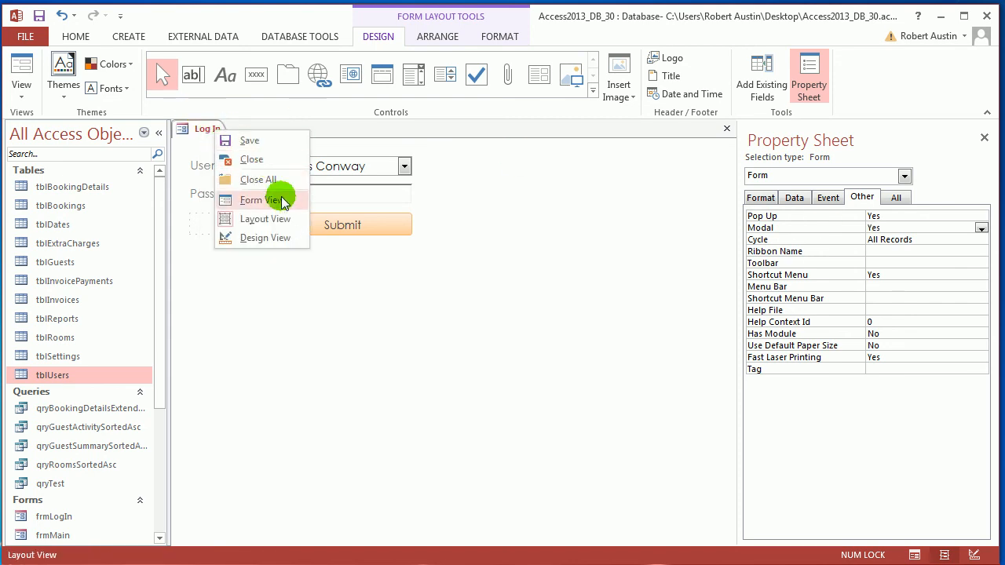
pyautogui.click(280, 197)
pyautogui.moveTo(299, 153); pyautogui.dragTo(365, 147)
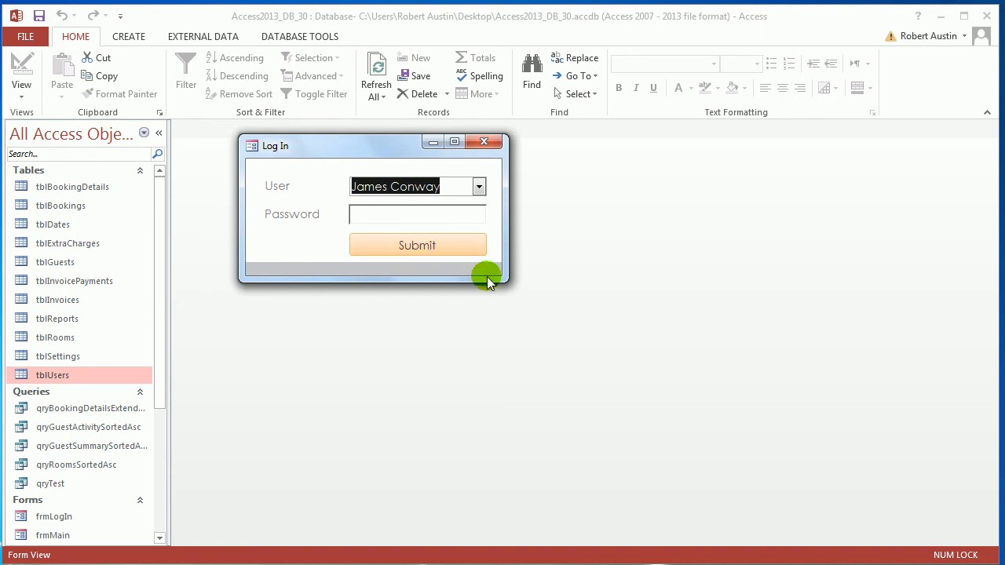
pyautogui.rightClick(357, 143)
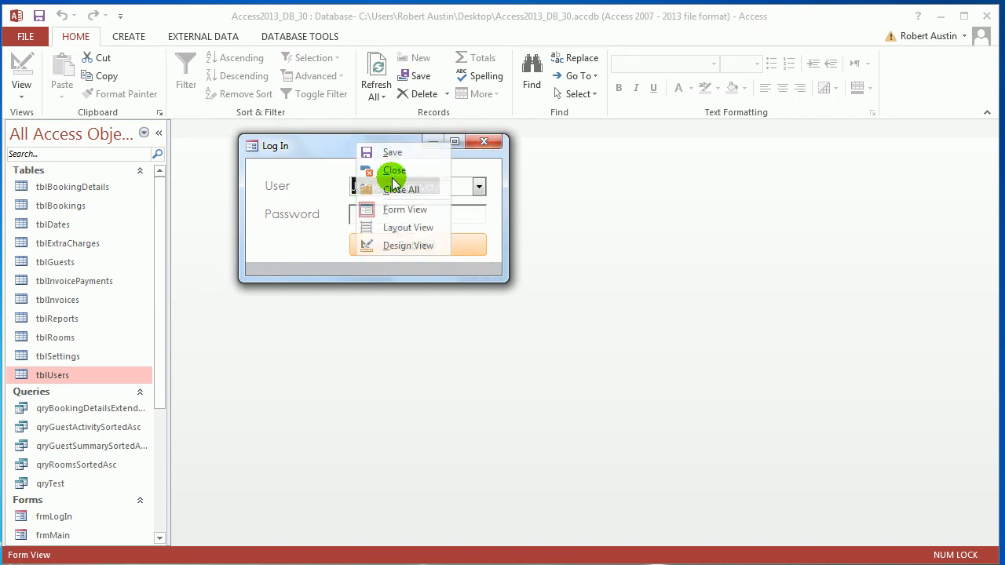
pyautogui.click(527, 66)
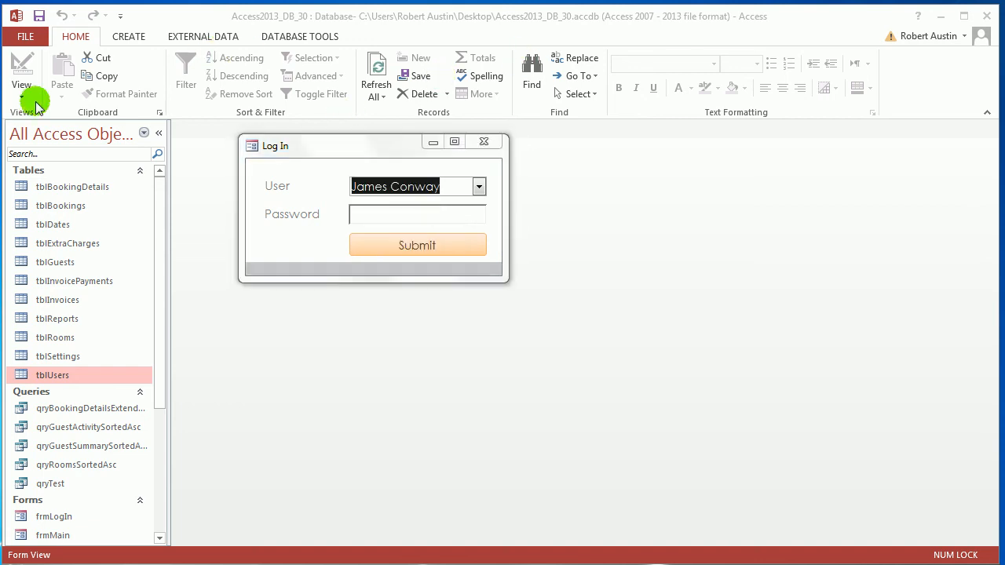
pyautogui.click(430, 393)
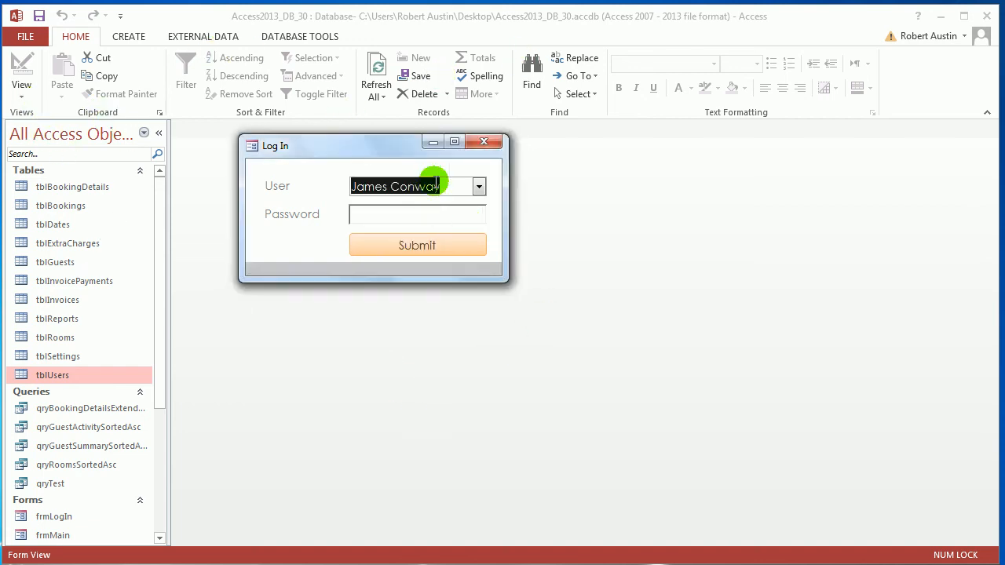
pyautogui.click(485, 142)
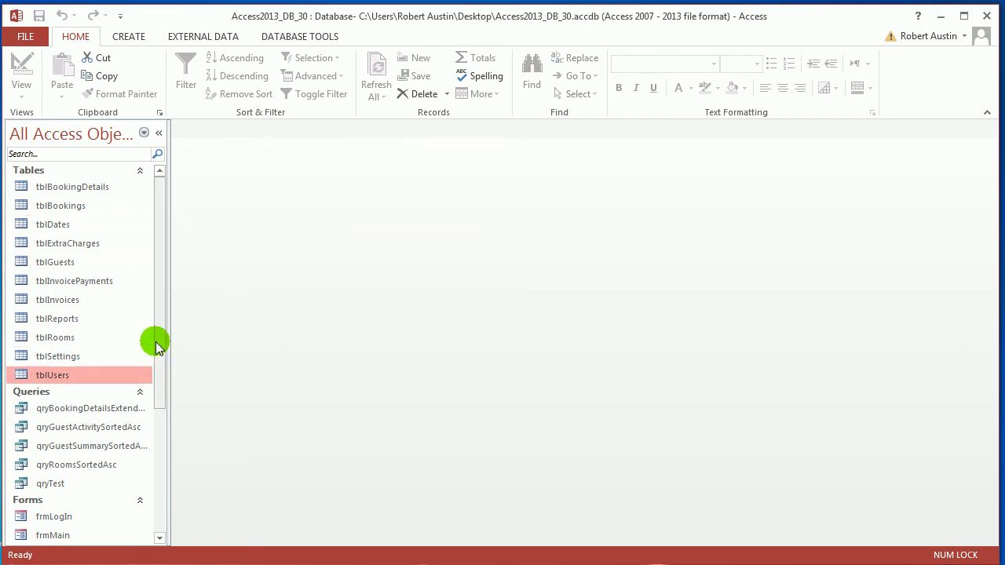
# Reopen frmLogIn in Design View and enlarge its Detail section to about 8.6 cm wide and 4 cm high
pyautogui.scroll(-4, 162, 366)
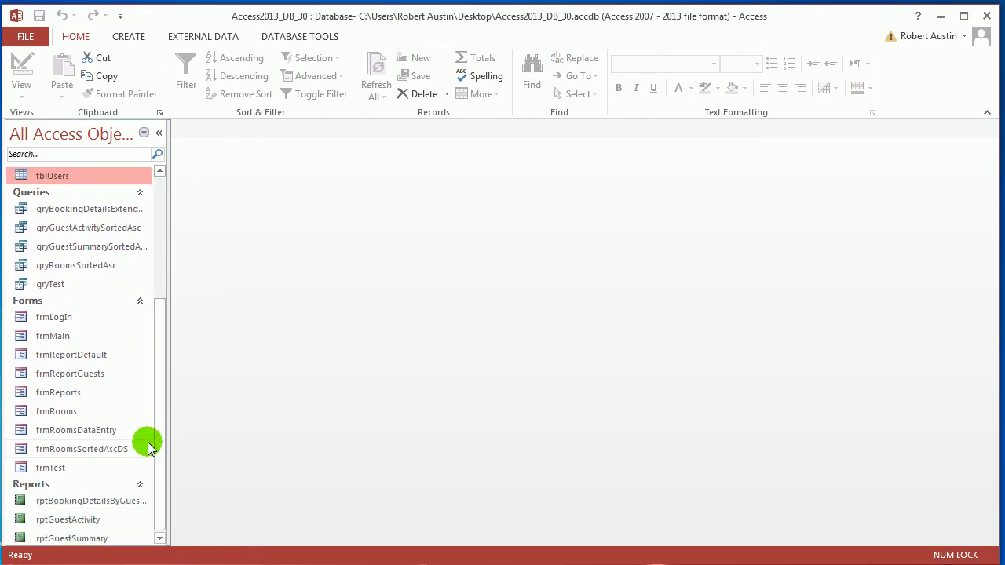
pyautogui.doubleClick(71, 318)
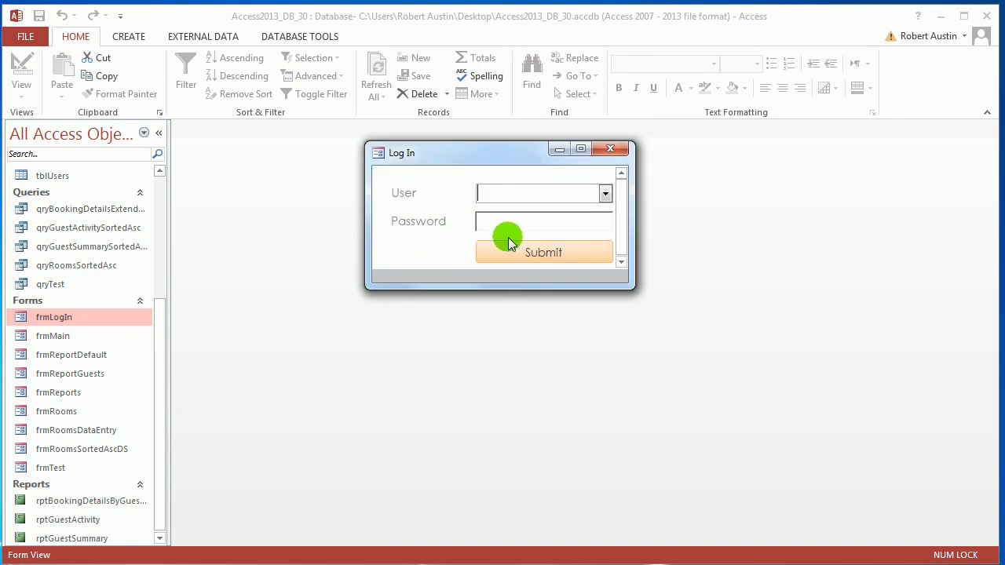
pyautogui.press('Tab')
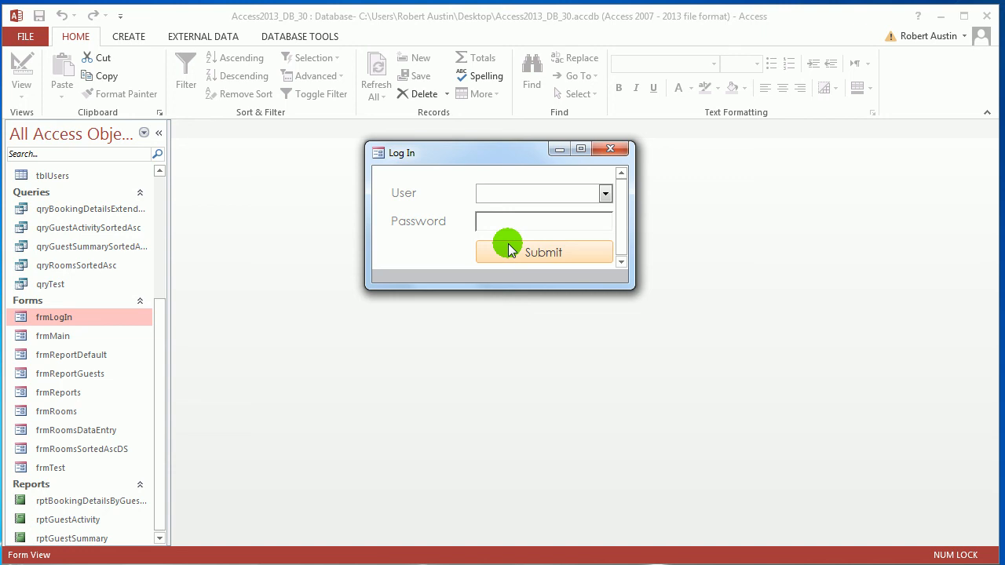
pyautogui.rightClick(442, 158)
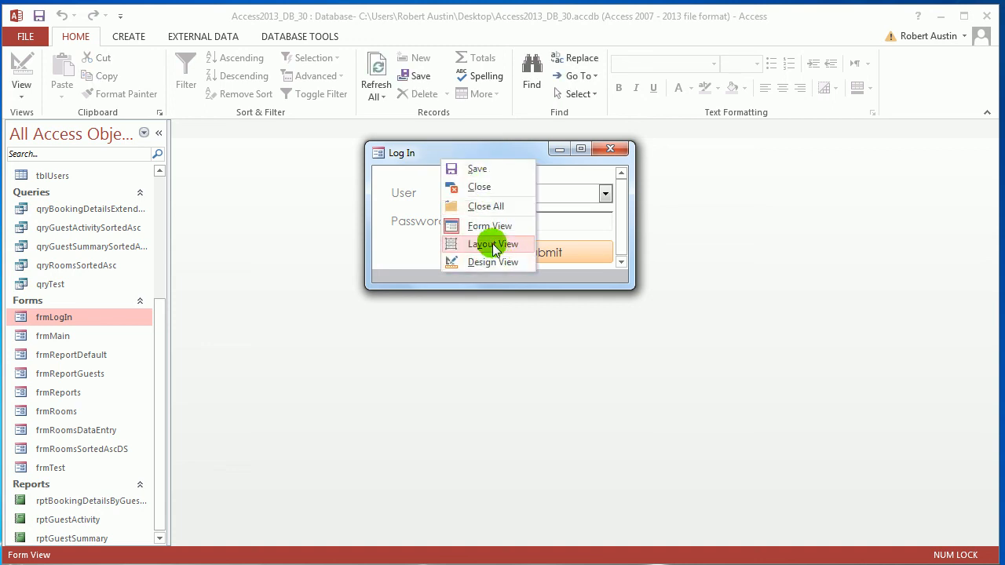
pyautogui.click(493, 263)
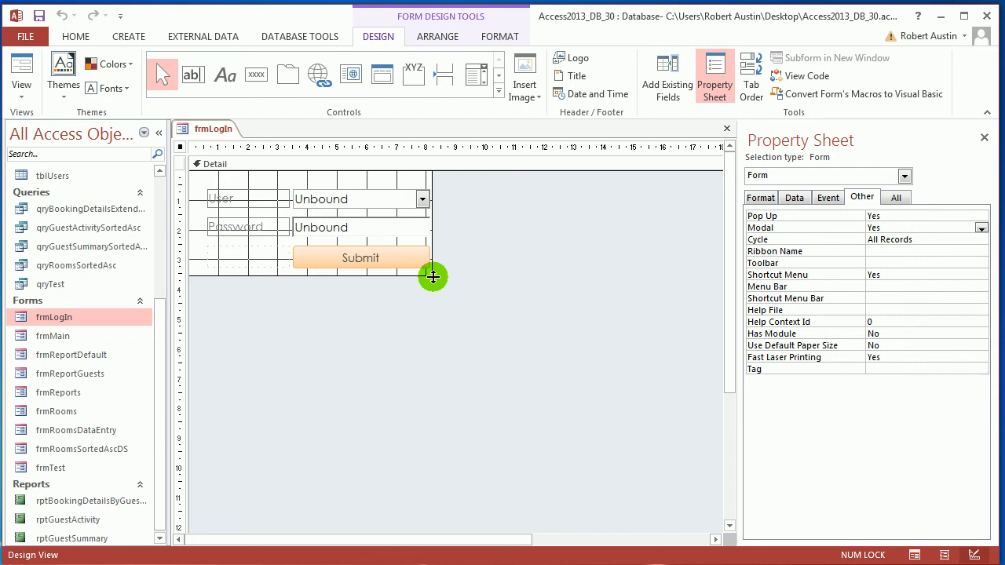
pyautogui.moveTo(433, 275); pyautogui.dragTo(451, 289)
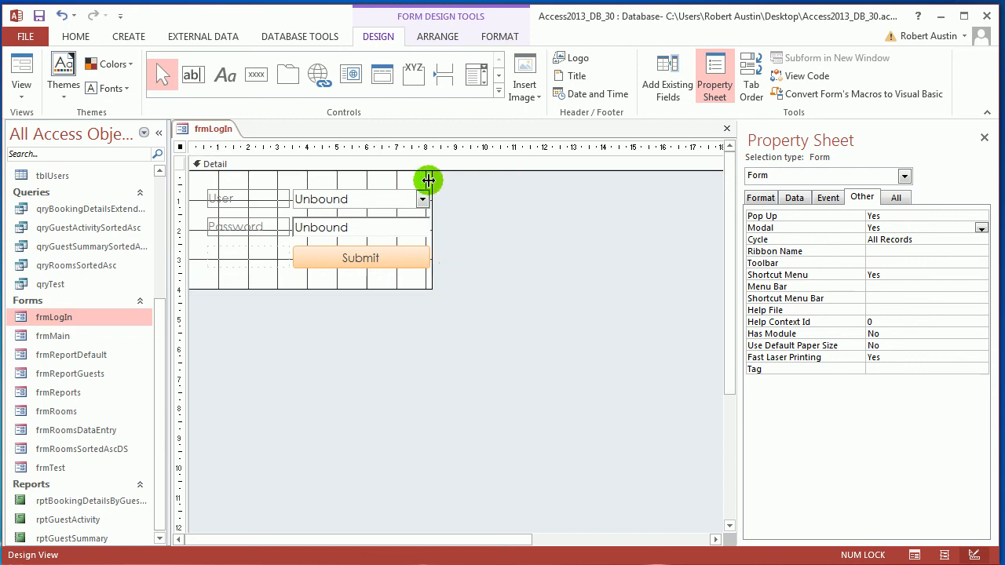
pyautogui.moveTo(430, 181); pyautogui.dragTo(445, 183)
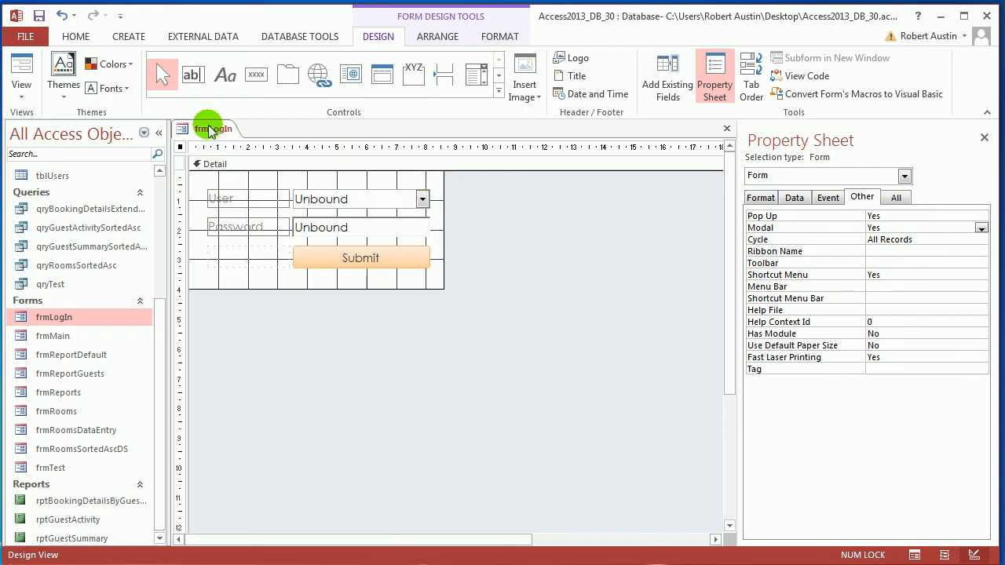
# Preview the resized log-in form in Form View and reposition its window
pyautogui.rightClick(221, 131)
pyautogui.click(259, 207)
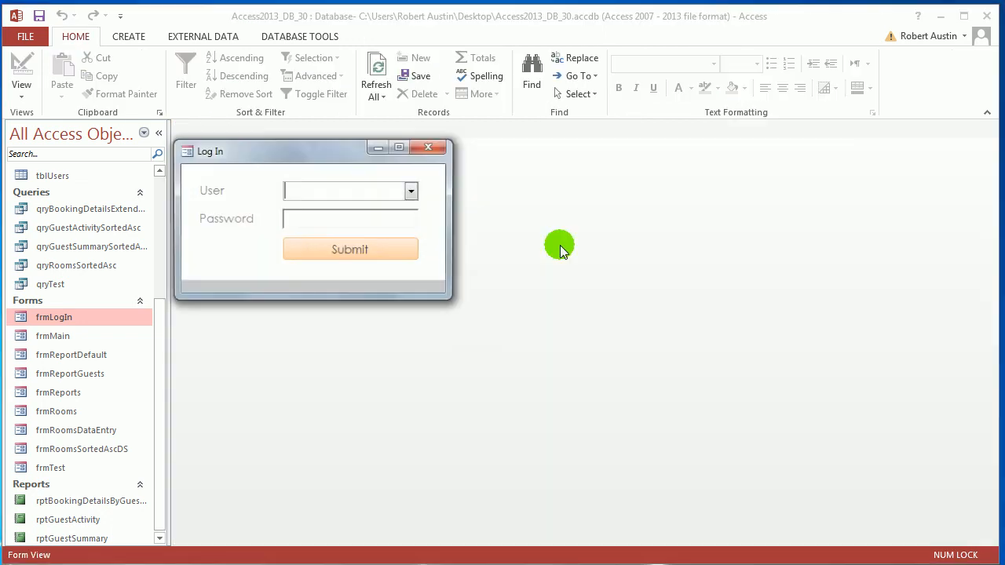
pyautogui.moveTo(329, 158); pyautogui.dragTo(427, 167)
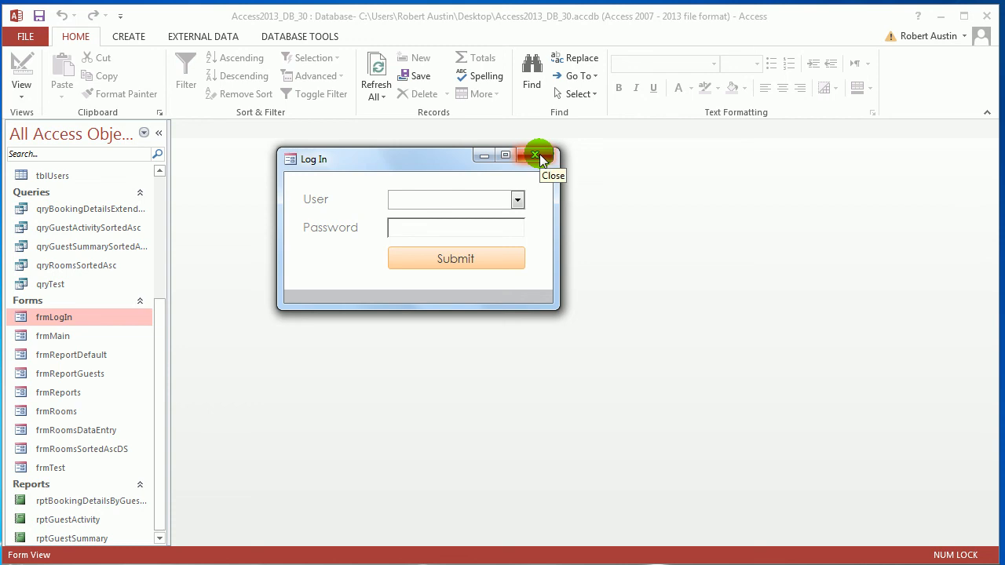
# Test the log-in form by choosing the listed user, entering a trial password in the Password field and submitting, and close the form
pyautogui.click(518, 200)
pyautogui.click(471, 217)
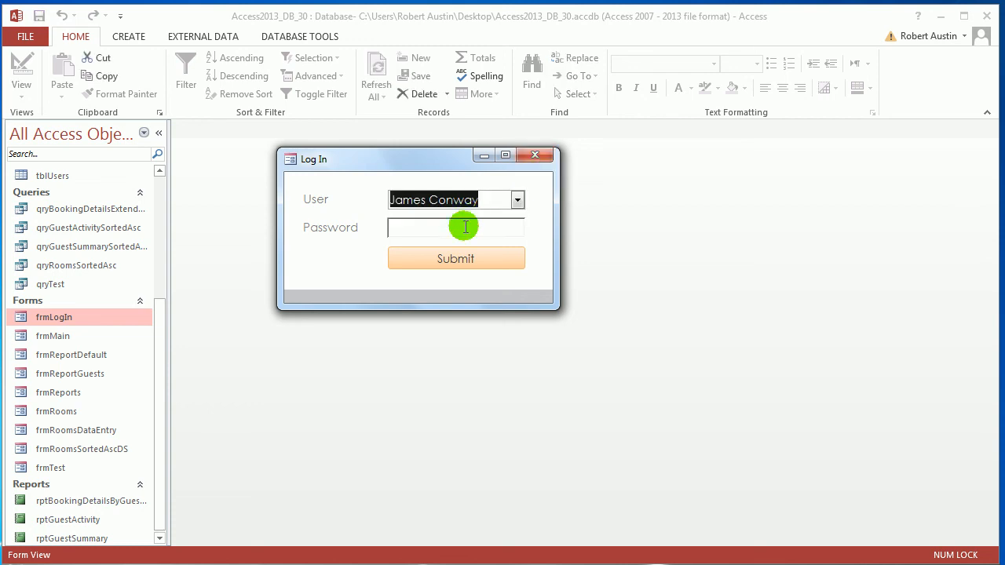
pyautogui.click(465, 227)
pyautogui.write('*******')
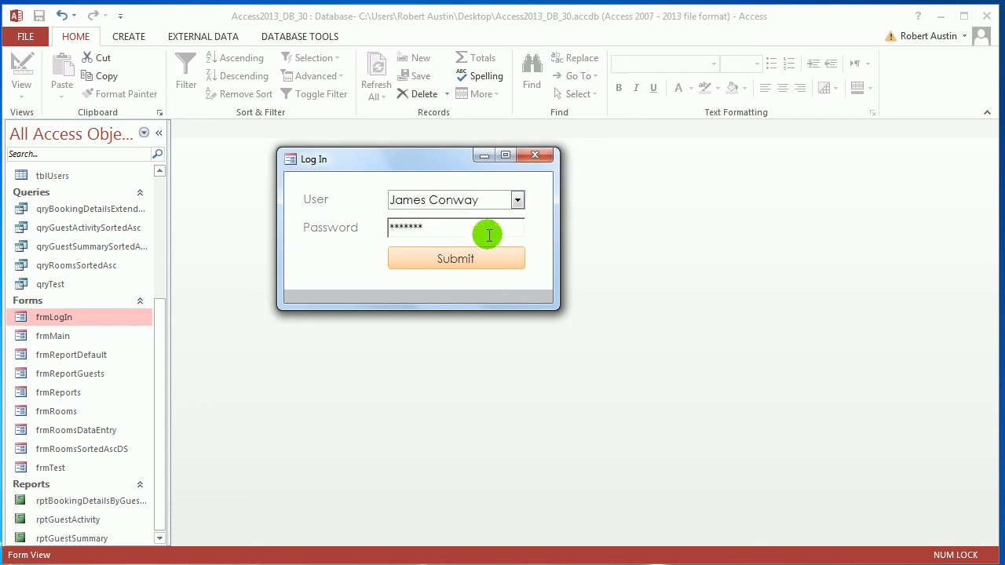
pyautogui.click(502, 260)
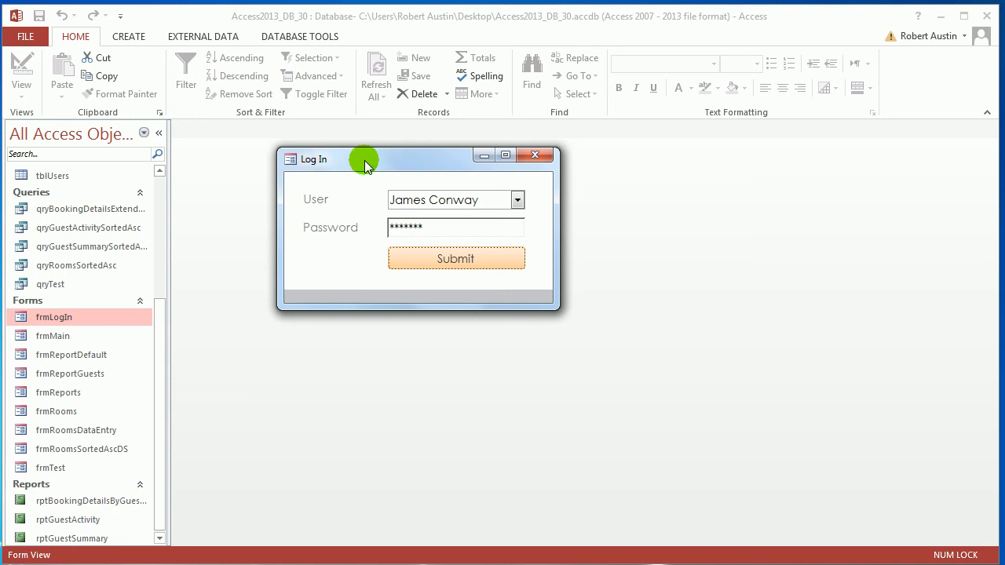
pyautogui.click(426, 228)
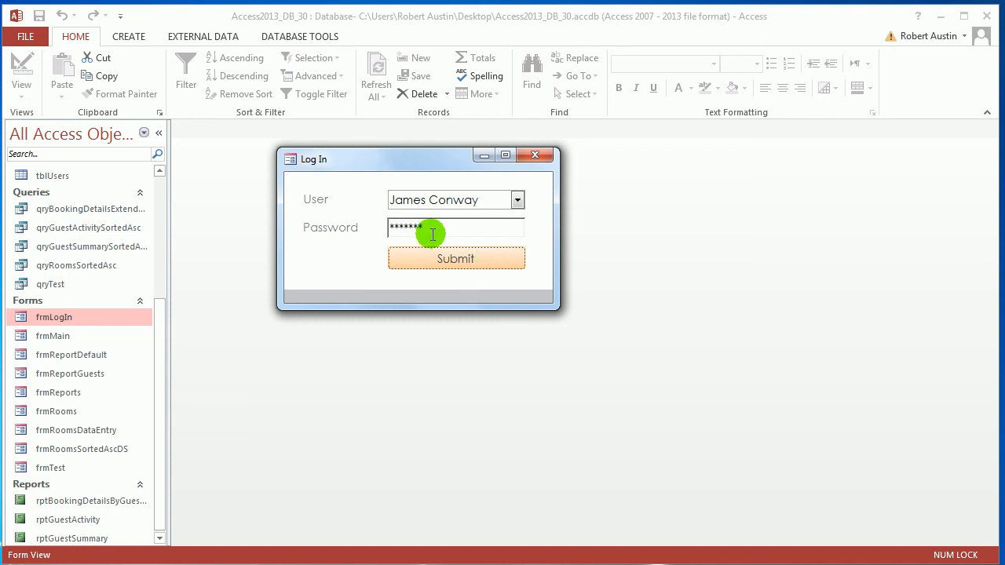
pyautogui.moveTo(442, 225); pyautogui.dragTo(382, 224)
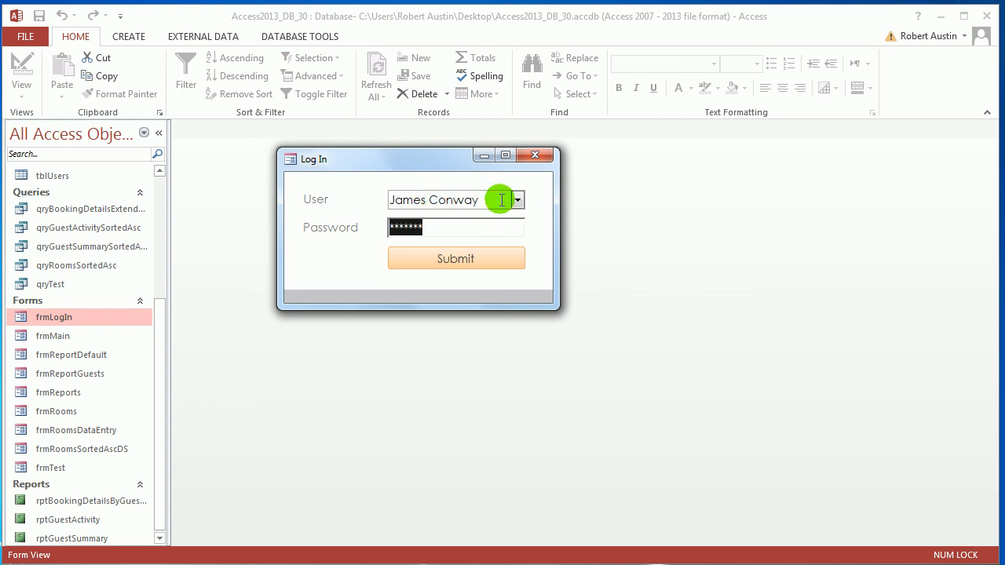
pyautogui.click(534, 155)
# Open tblUsers and examine the UserID and Password fields of the existing user record
pyautogui.doubleClick(41, 173)
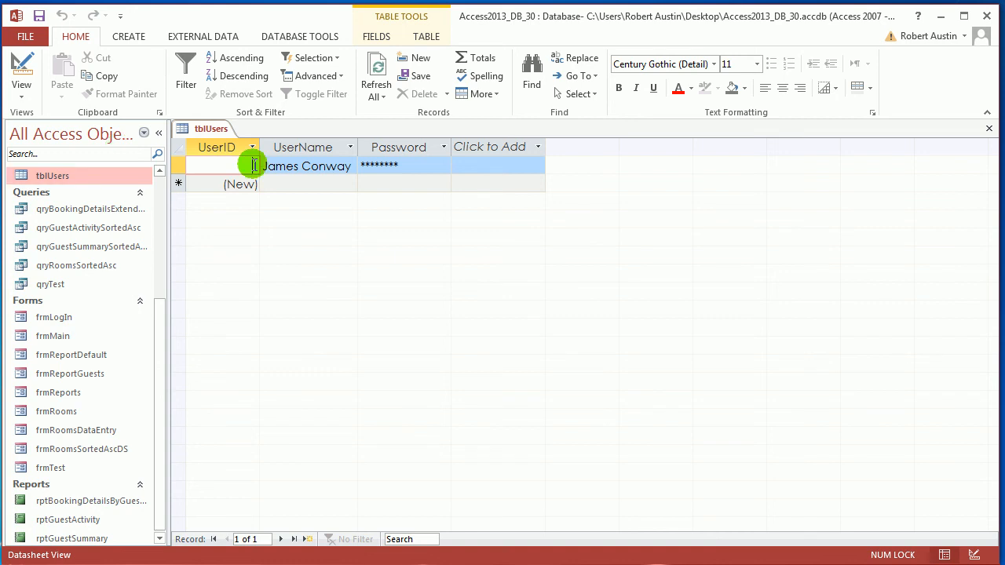
pyautogui.click(256, 166)
pyautogui.moveTo(239, 162); pyautogui.dragTo(265, 166)
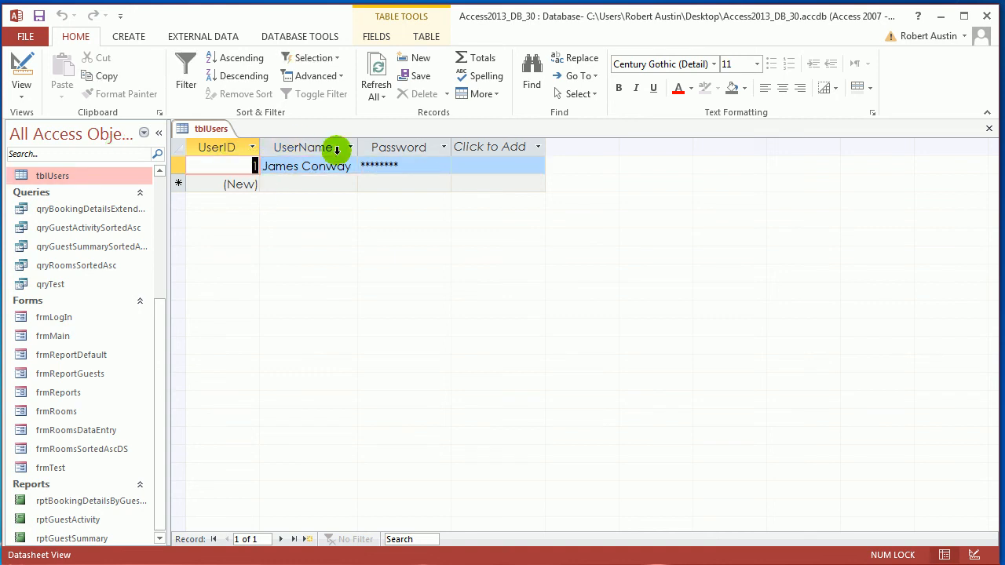
pyautogui.click(361, 164)
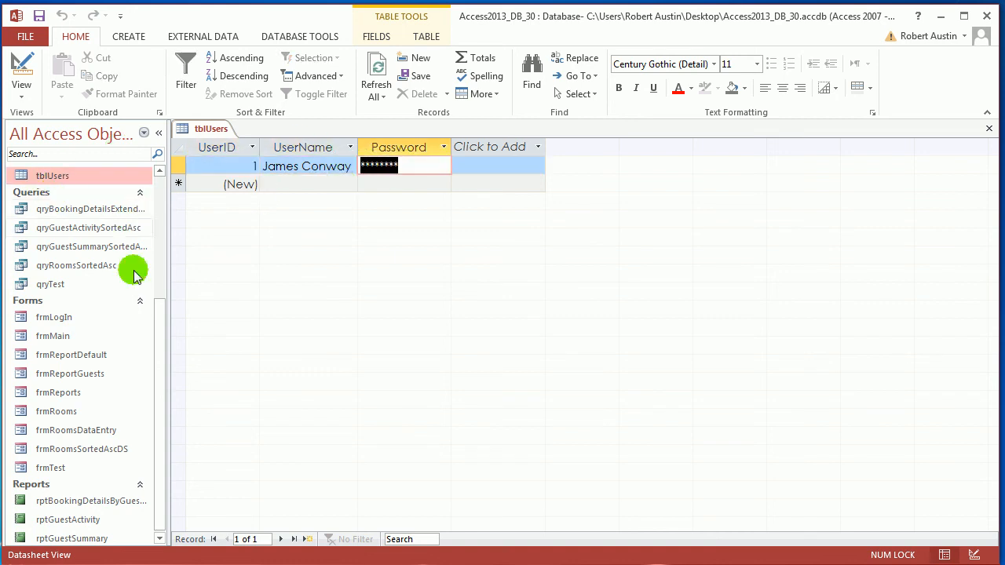
# Reopen frmLogIn in Form View and try submitting it with the User and Password fields left empty
pyautogui.moveTo(162, 343); pyautogui.dragTo(162, 358)
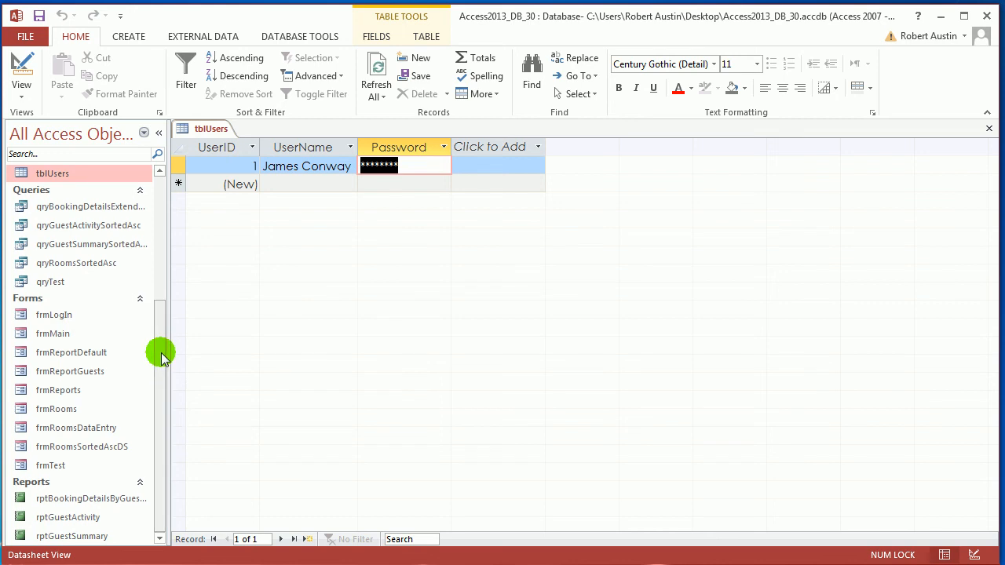
pyautogui.doubleClick(118, 314)
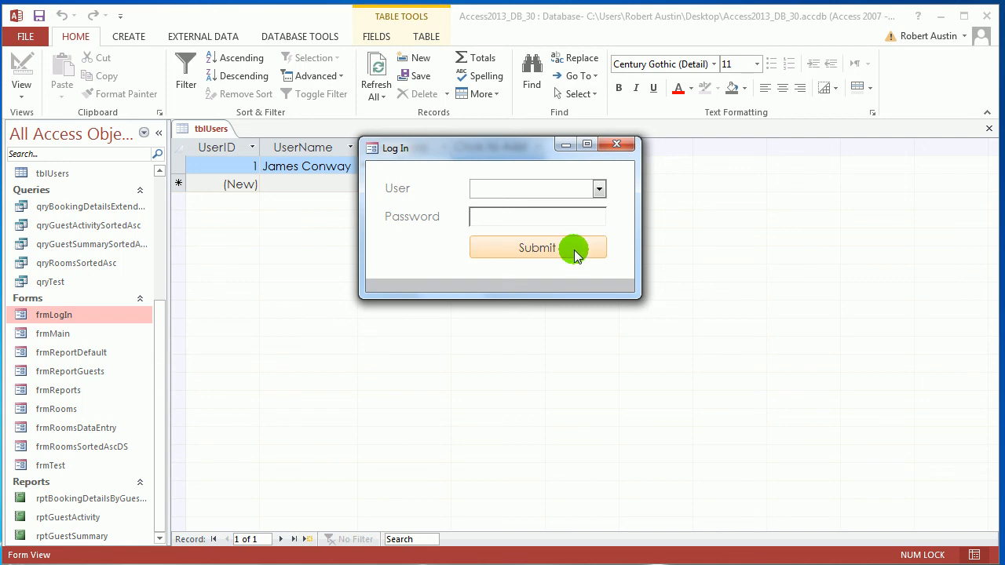
pyautogui.click(575, 249)
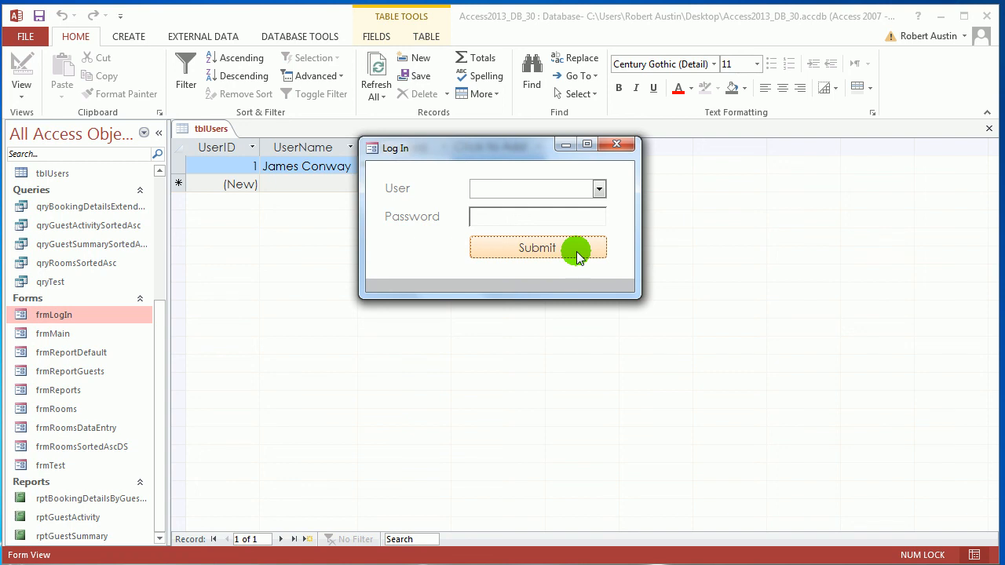